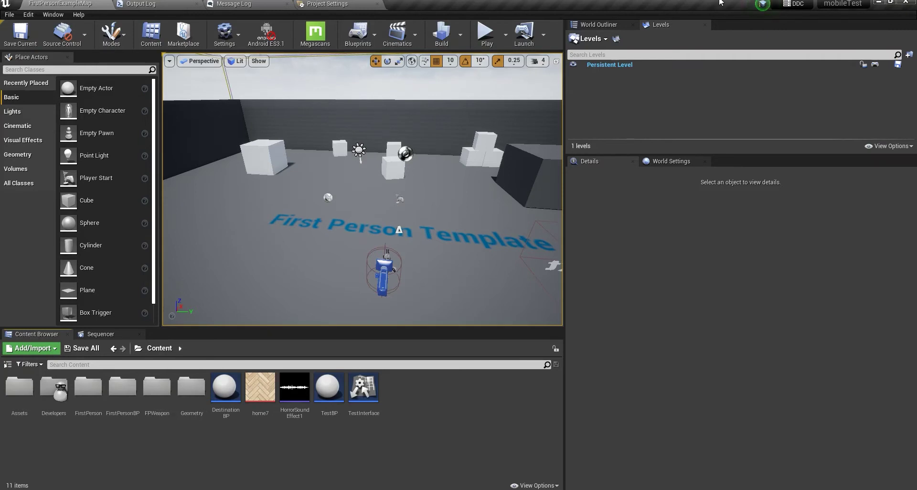
Switch to the PSO Youtube notes in Notepad and review the reference links about PSO caching.
key("alt+Tab")
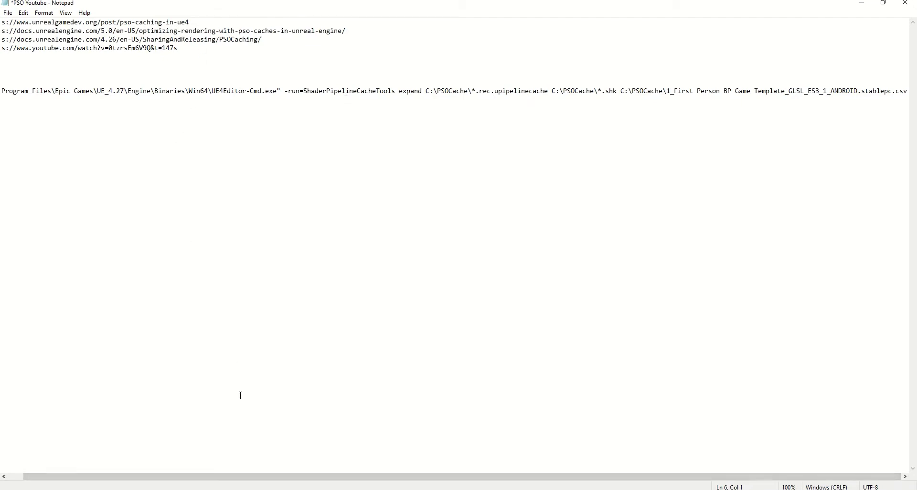
scroll(191, 403, "left", 1)
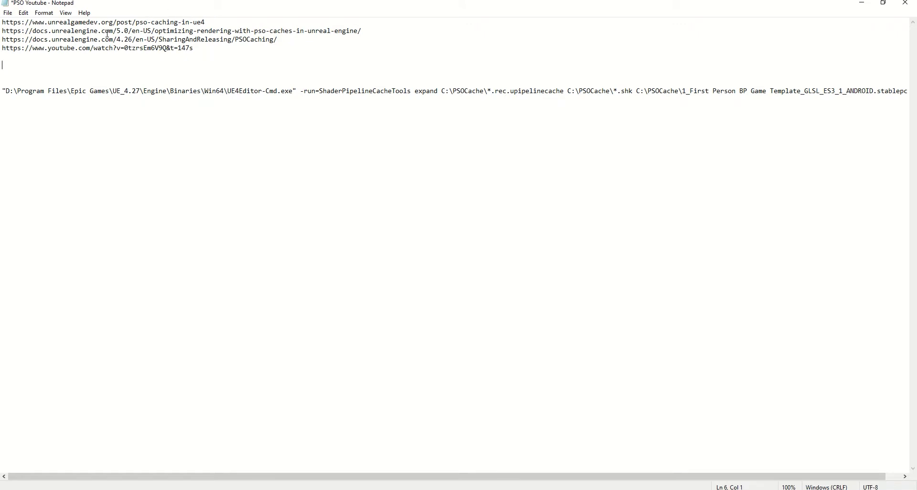
left_click_drag(364, 33, 2, 30)
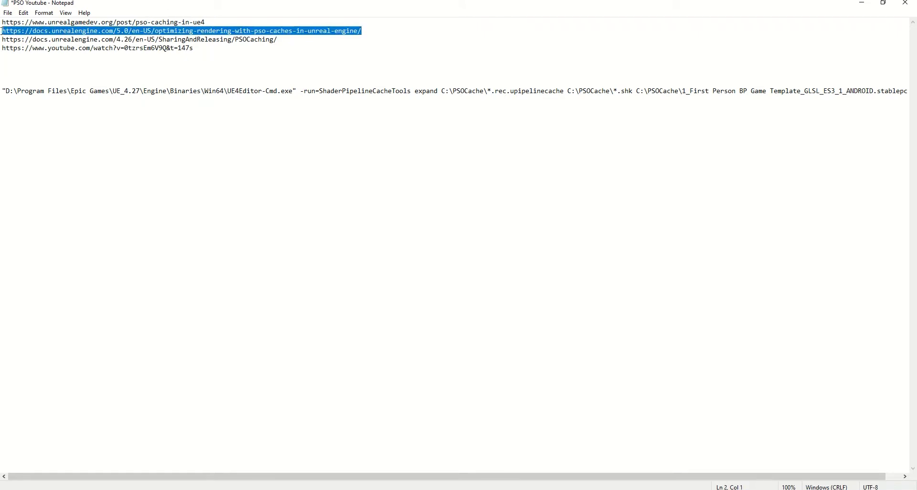
left_click_drag(277, 44, 21, 39)
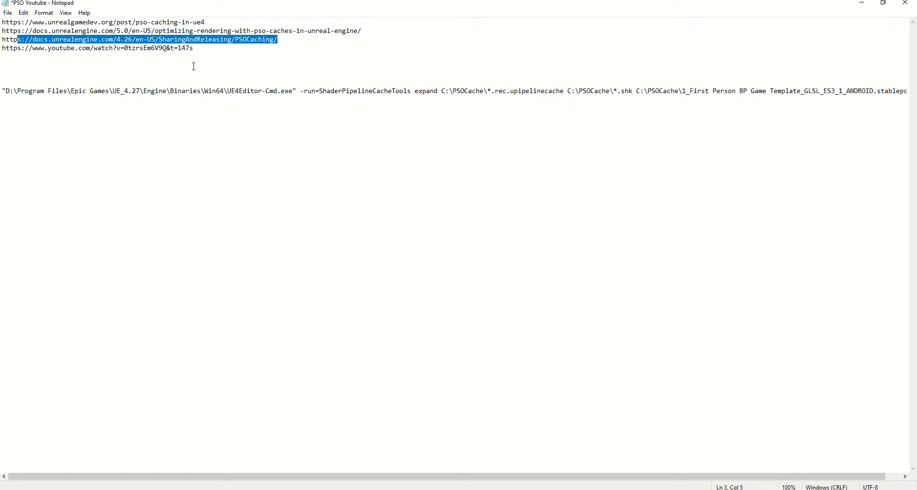
left_click(208, 55)
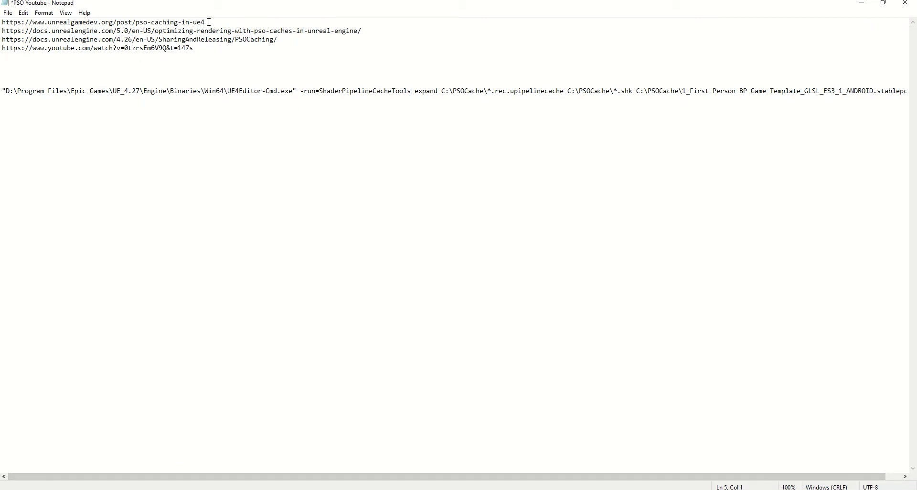
left_click_drag(209, 22, 2, 23)
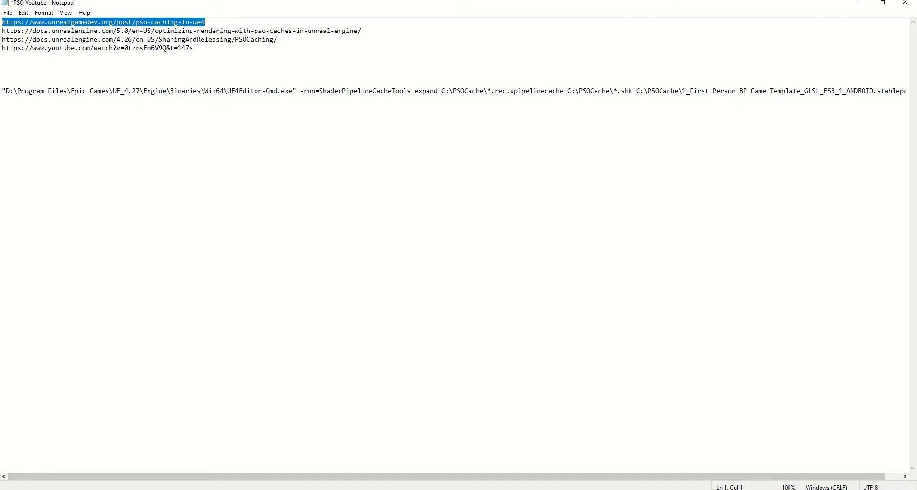
Read the packaging requirements in the browser's PSO caching article and view the Packaging section of Unreal's Project Settings.
key("alt+Tab")
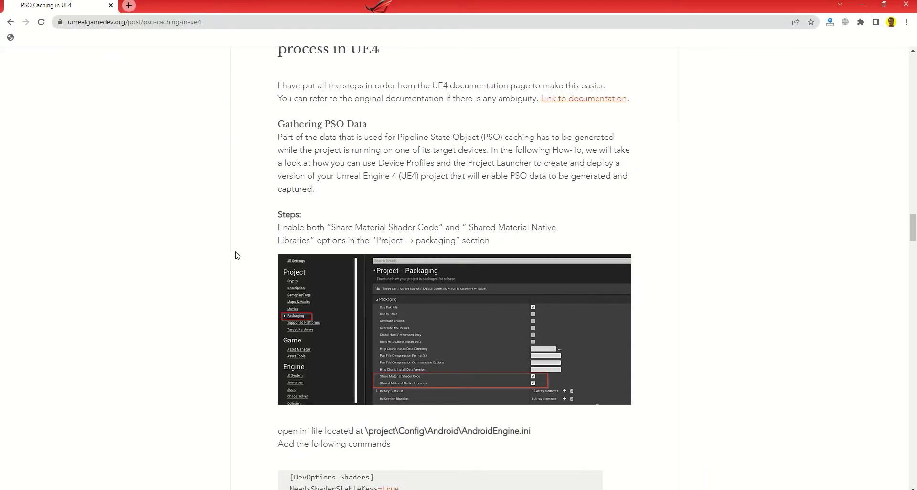
scroll(253, 239, "down", 2)
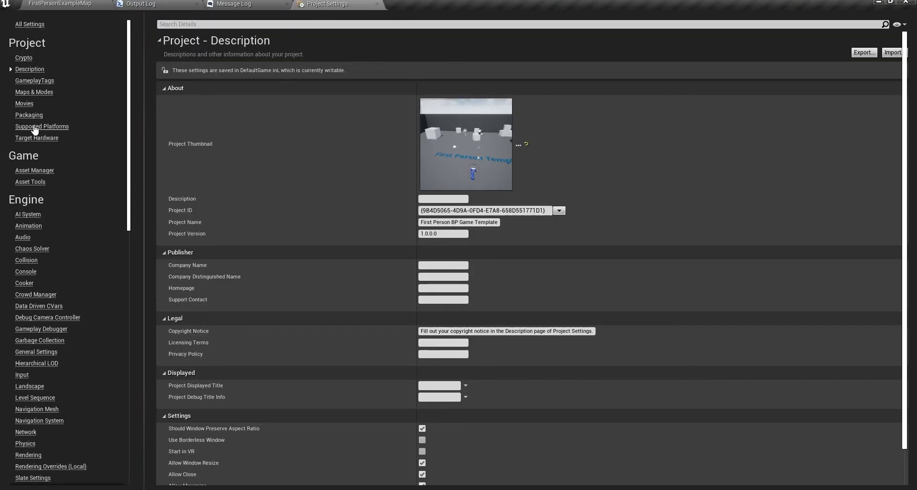
left_click(28, 115)
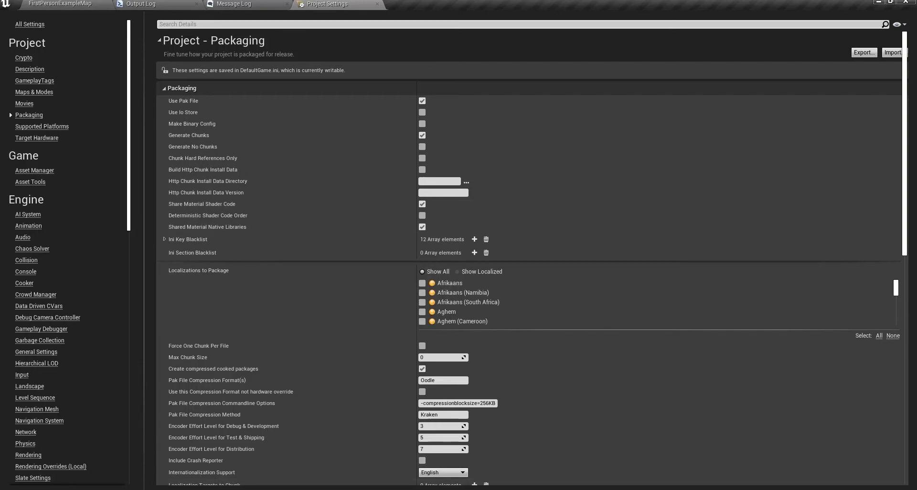
Return to the PSO caching article and read which commands belong in AndroidEngine.ini.
key("alt+Tab")
key("alt+Tab")
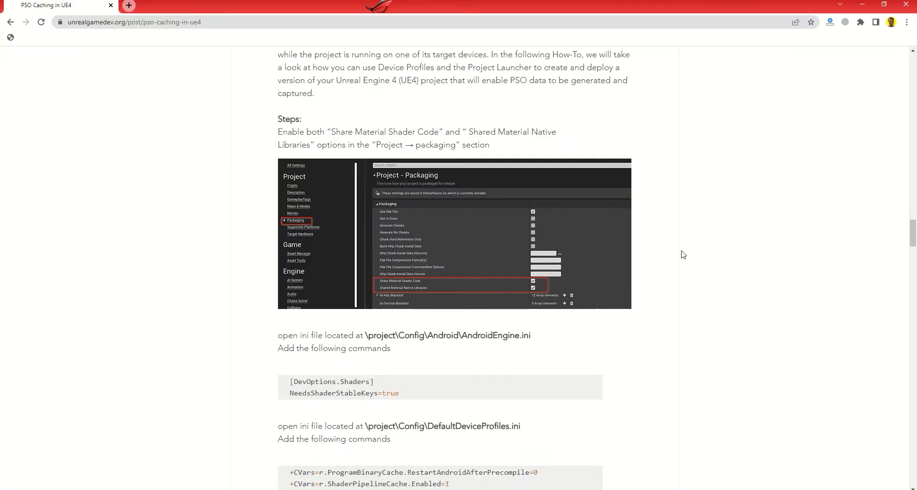
scroll(655, 293, "down", 3)
scroll(510, 211, "up", 2)
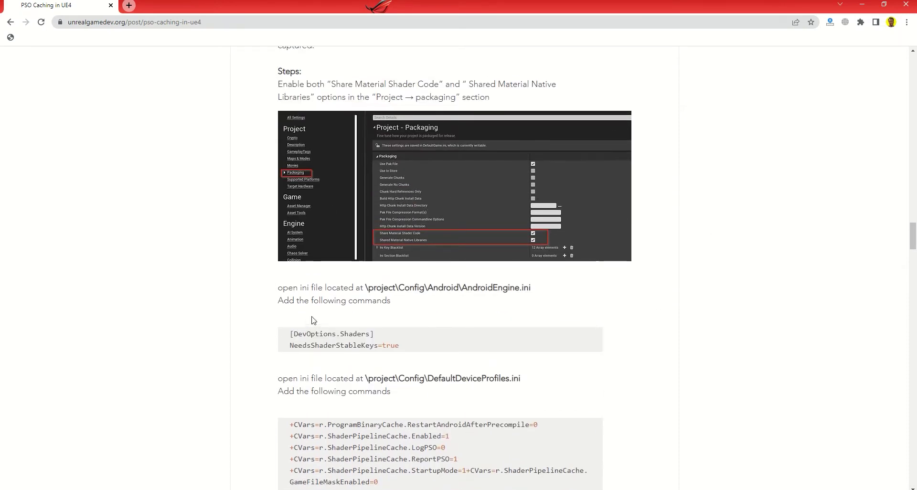
scroll(523, 252, "down", 1)
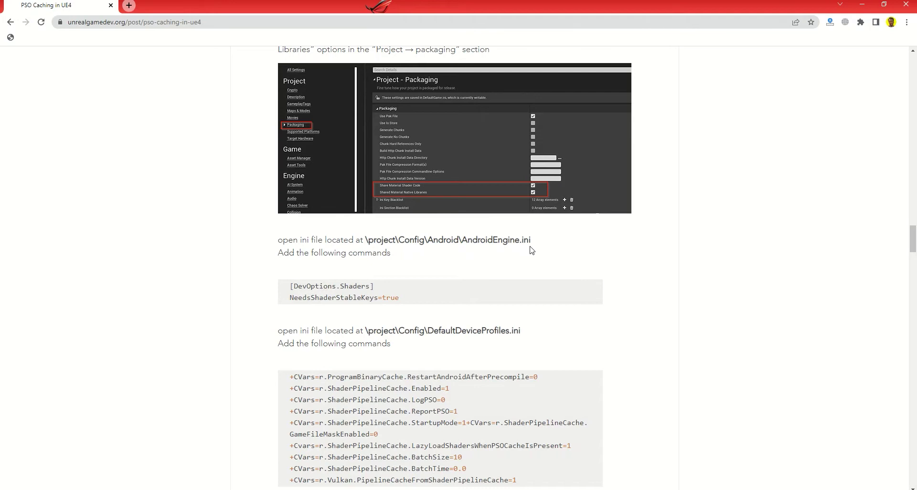
Switch to File Explorer and check the mobileTest project's Config folder against the ini path given in the article.
key("alt+Tab")
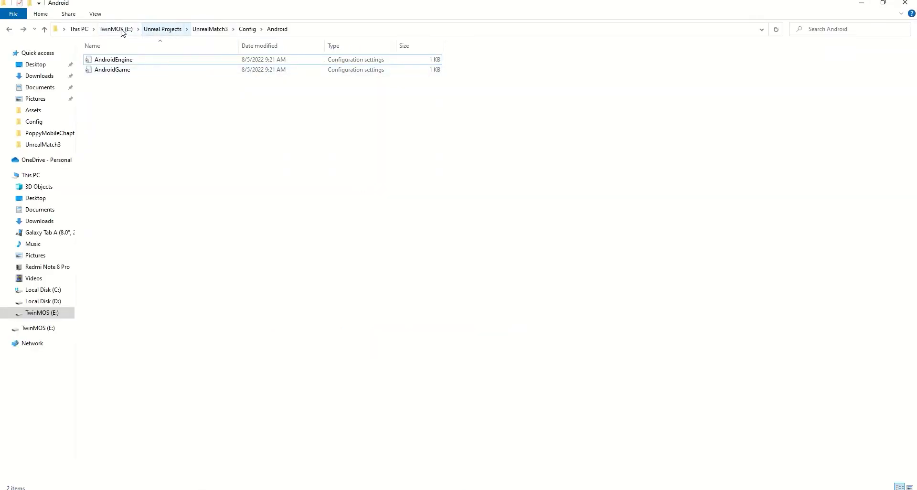
left_click(161, 29)
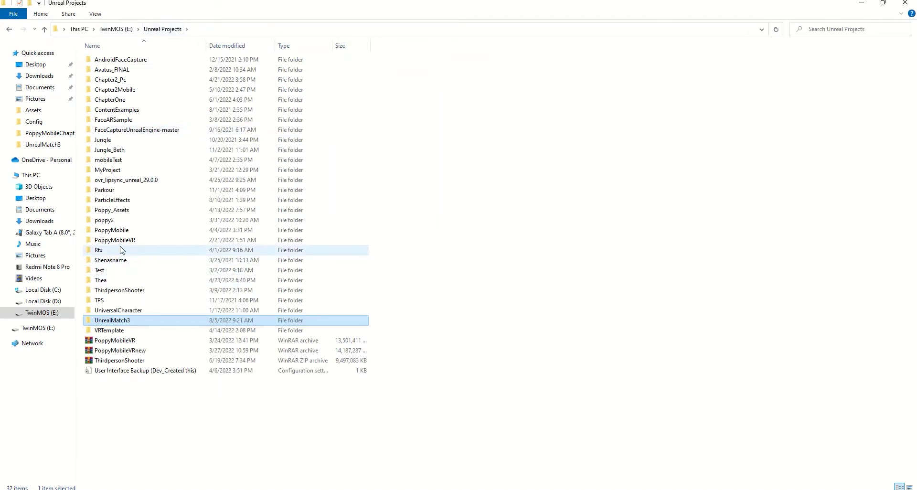
left_click(123, 189)
double_click(119, 160)
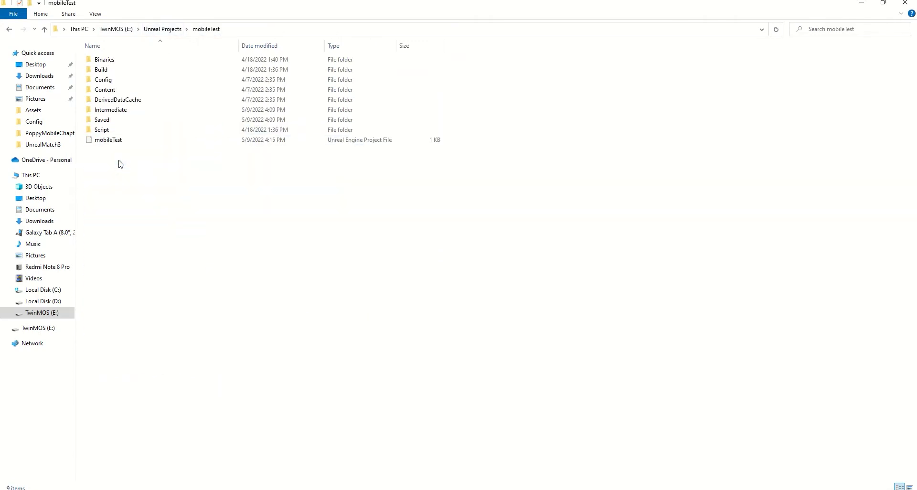
double_click(113, 79)
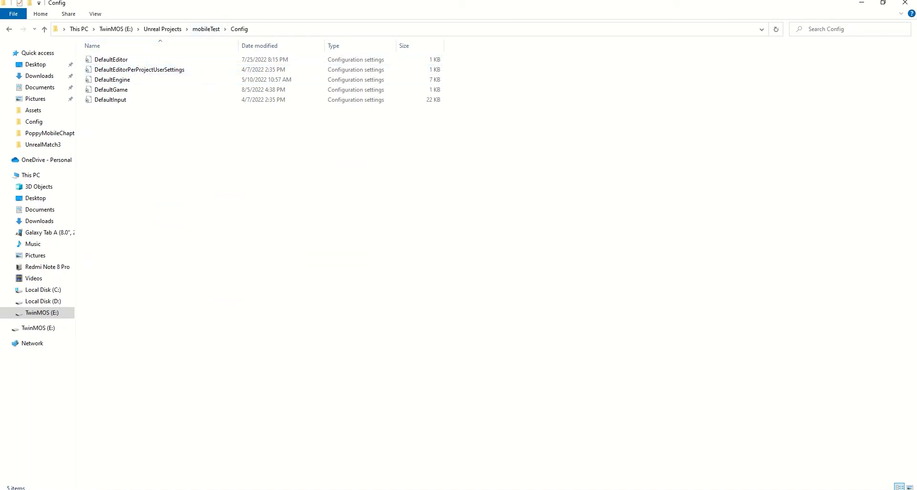
key("alt+Tab")
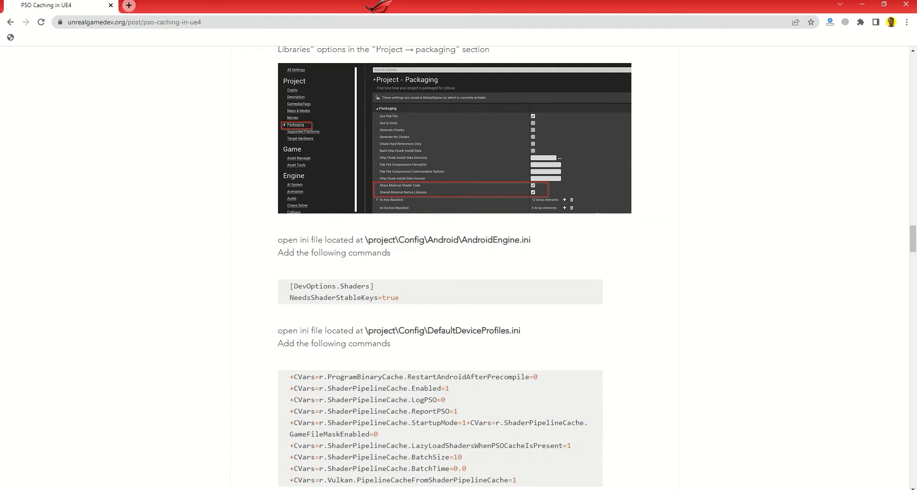
key("alt+Tab")
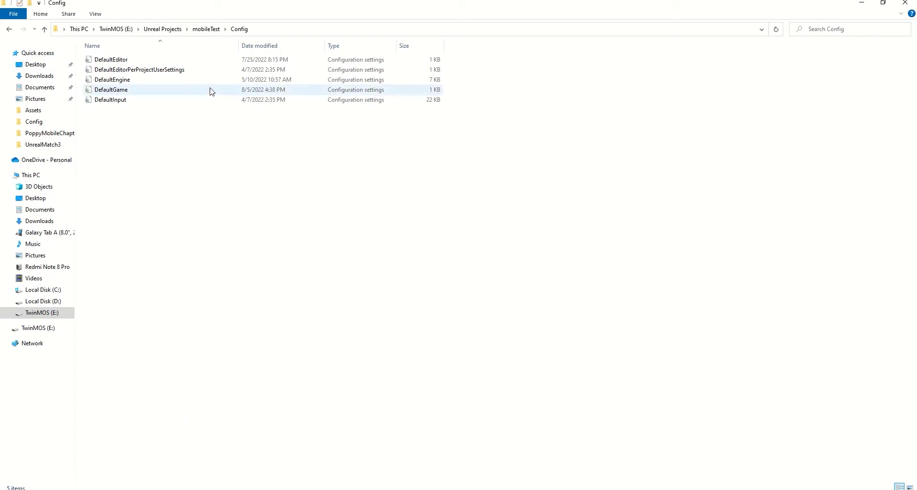
Copy the Android folder from the UnrealMatch3 project's Config folder.
left_click(164, 30)
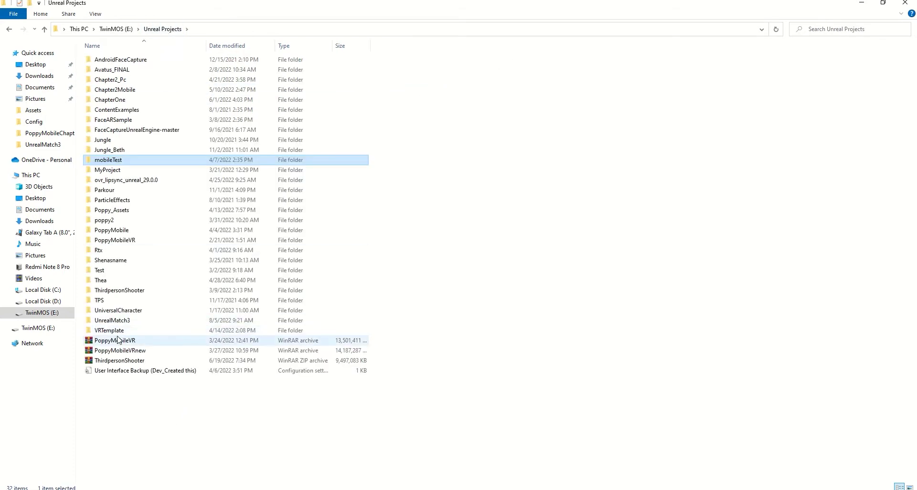
double_click(122, 324)
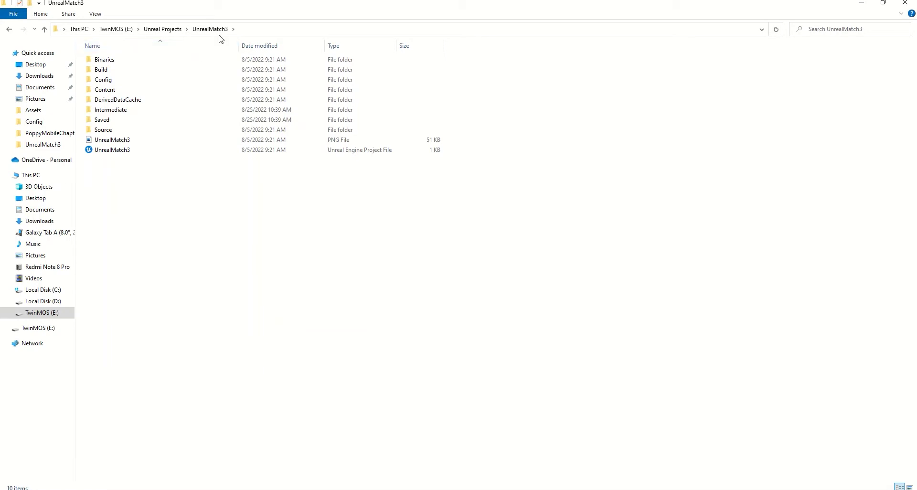
double_click(111, 79)
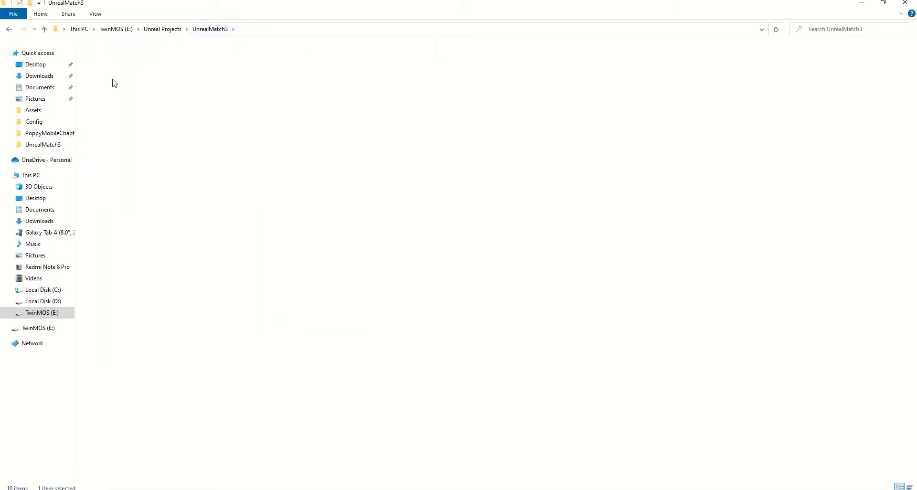
double_click(113, 60)
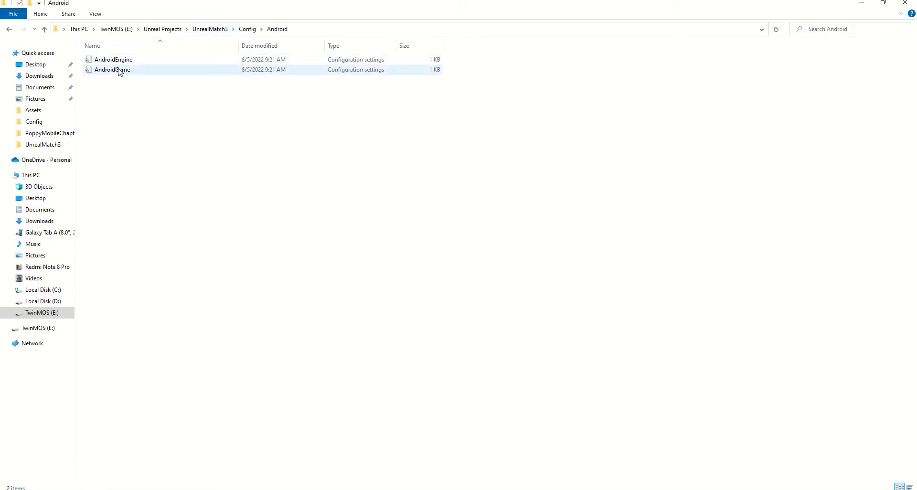
left_click(253, 32)
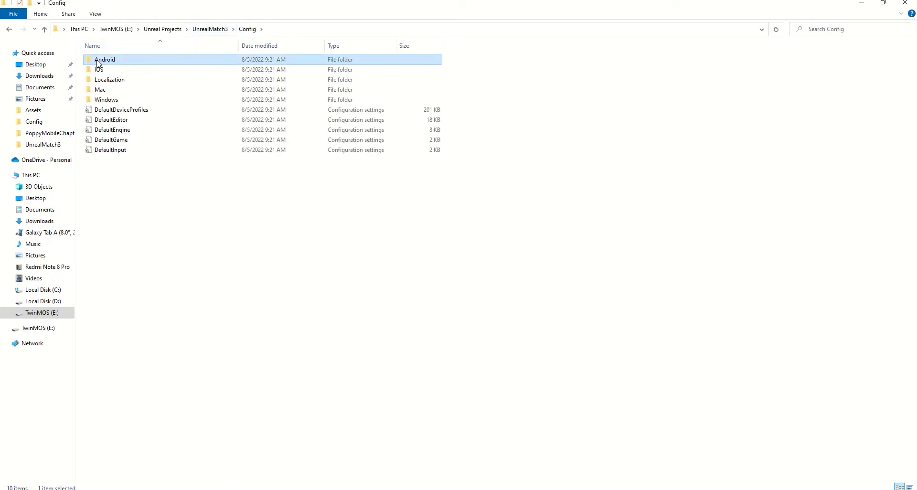
right_click(98, 59)
left_click(132, 278)
Paste the copied Android folder into the mobileTest project's Config folder.
left_click(164, 29)
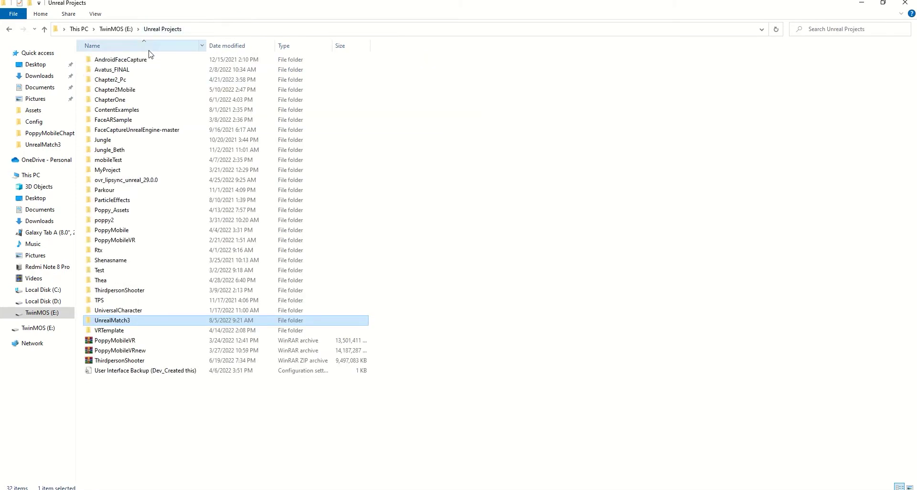
double_click(116, 159)
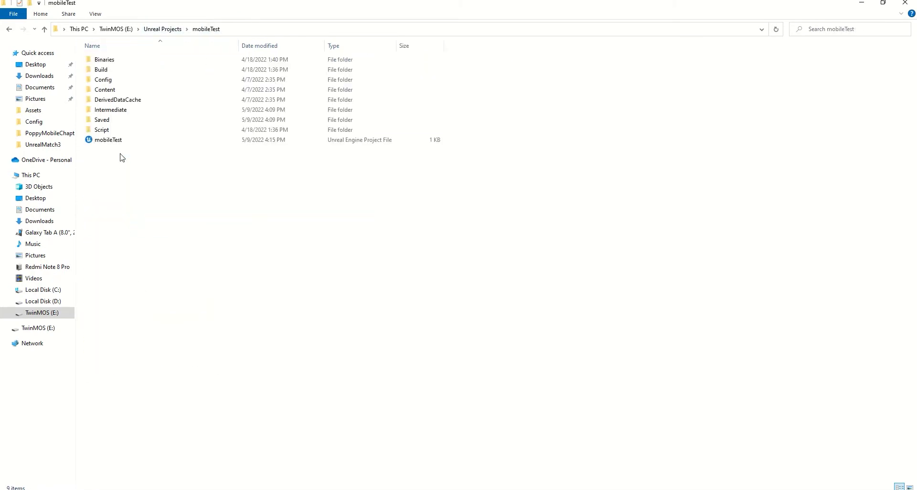
left_click(111, 82)
double_click(110, 82)
right_click(121, 168)
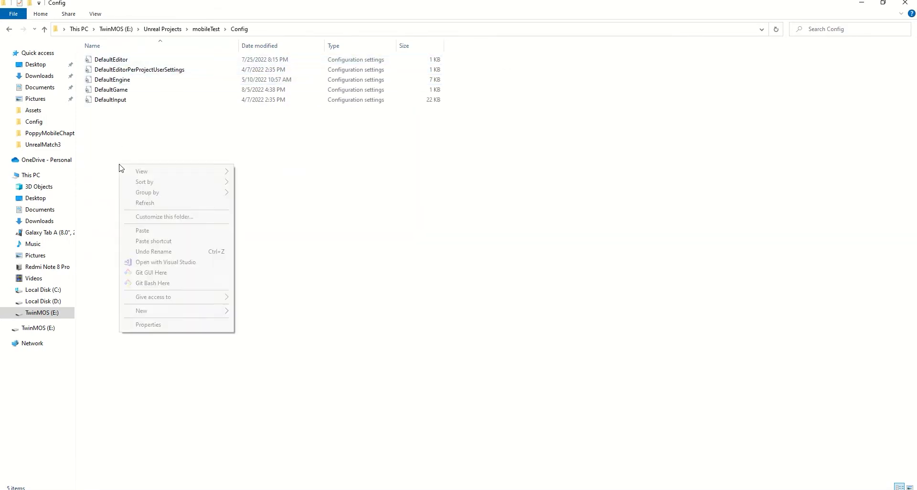
left_click(143, 231)
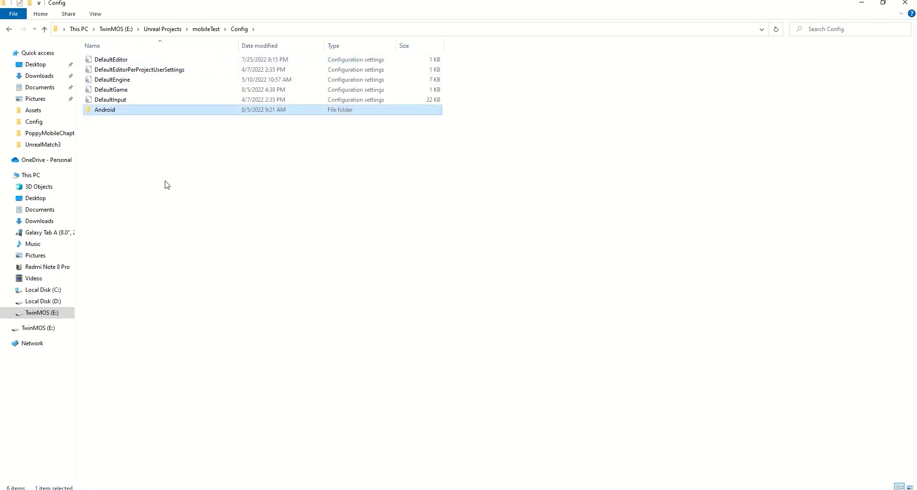
Open AndroidEngine from mobileTest's Android folder and copy the article's [DevOptions.Shaders] lines with NeedsShaderStableKeys=true.
double_click(102, 110)
double_click(136, 61)
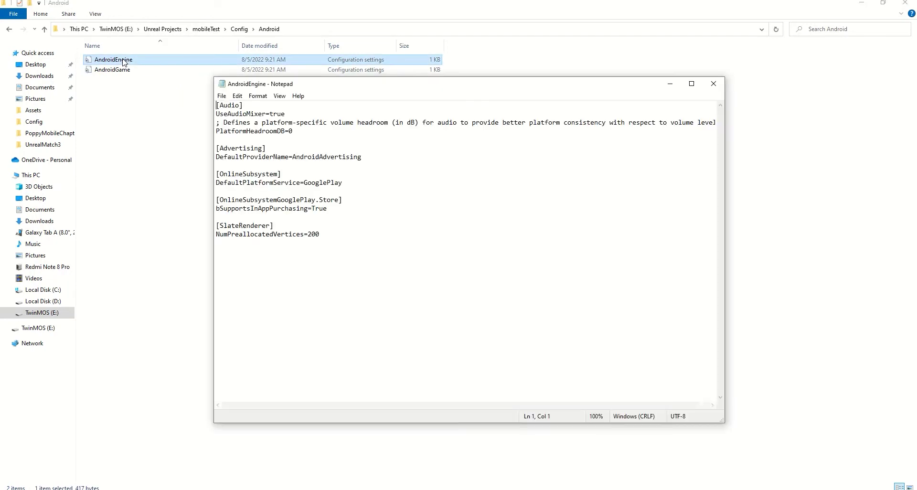
left_click(162, 475)
left_click_drag(400, 300, 289, 287)
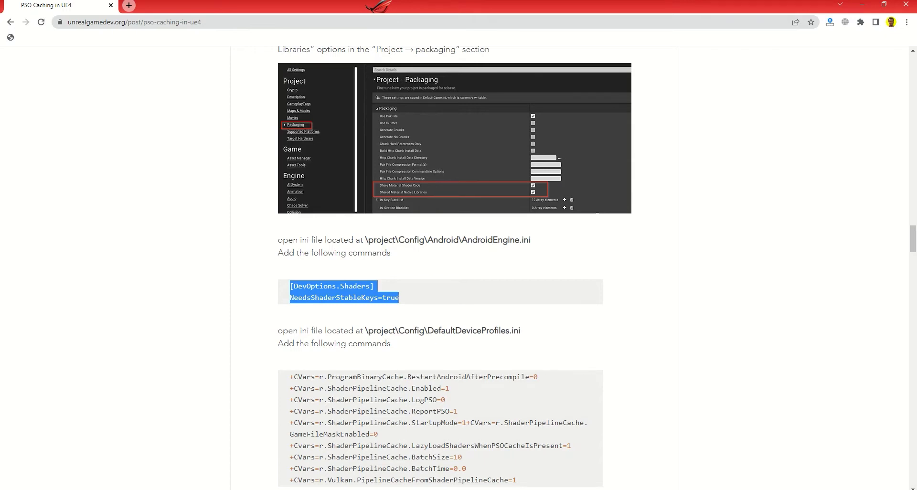
Append [DevOptions.Shaders] and NeedsShaderStableKeys=true to the end of the AndroidEngine file, then save and close it.
key("alt+Tab")
mouse_move(306, 487)
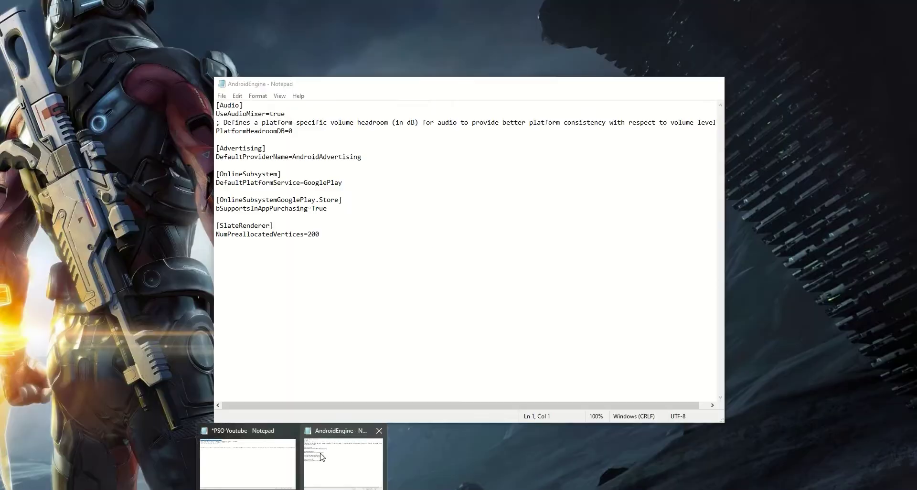
left_click(322, 456)
key("ctrl+v")
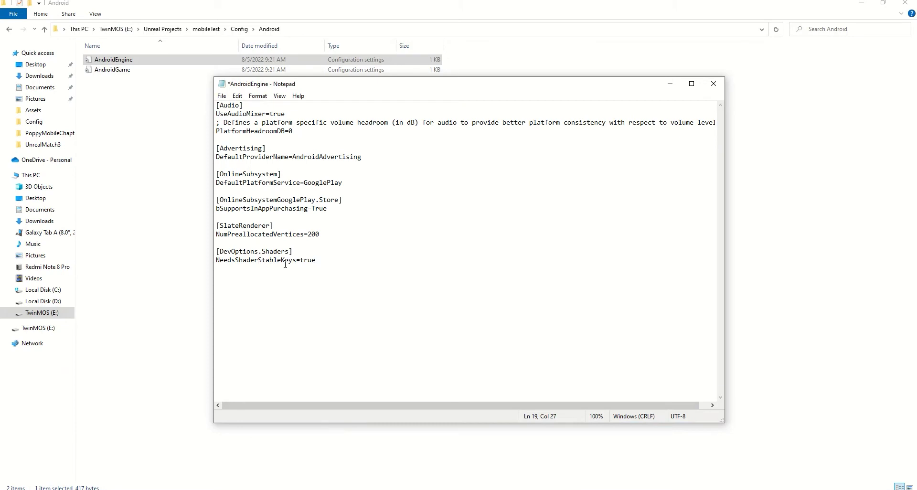
key("ctrl+s")
left_click(713, 84)
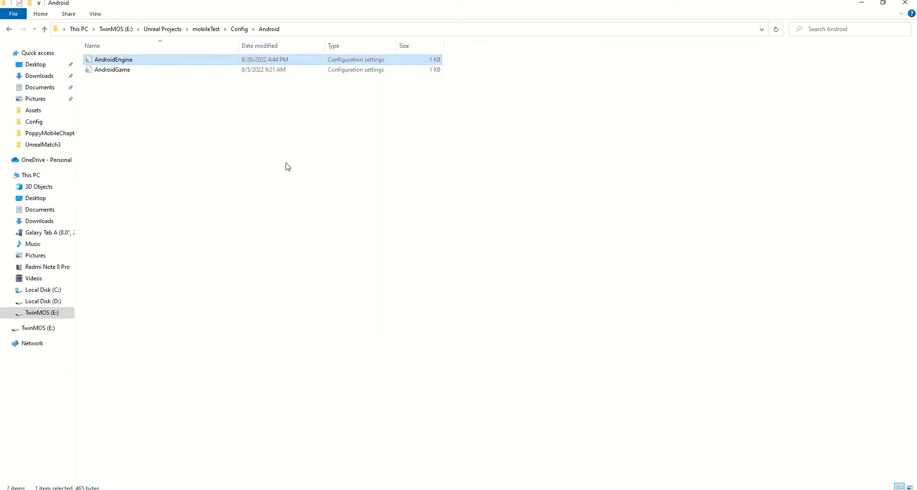
Check the article's DefaultDeviceProfiles.ini instructions, switch to Unreal Editor and open the Device Profiles window.
key("alt+Tab")
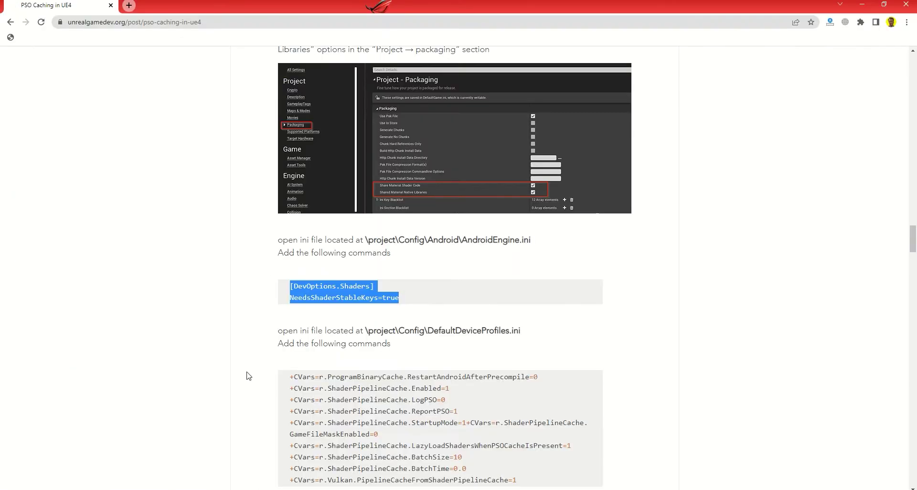
scroll(288, 307, "down", 3)
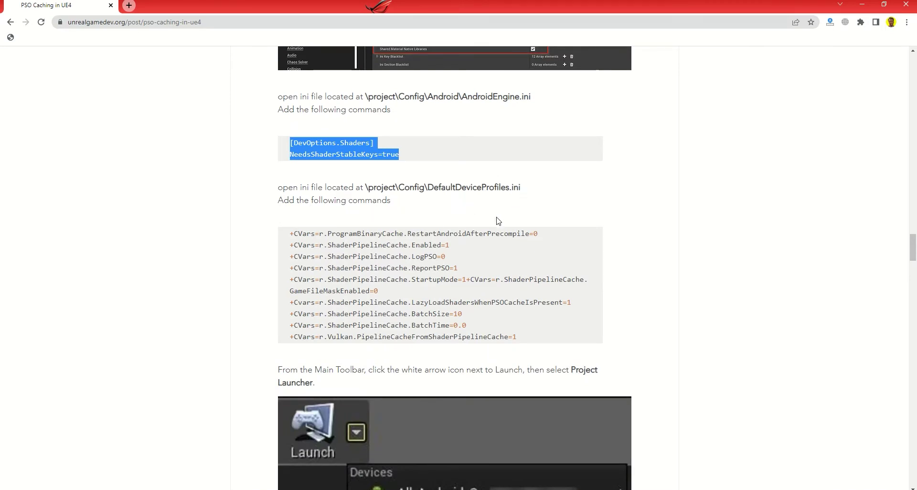
key("alt+Tab")
left_click(80, 6)
left_click(53, 15)
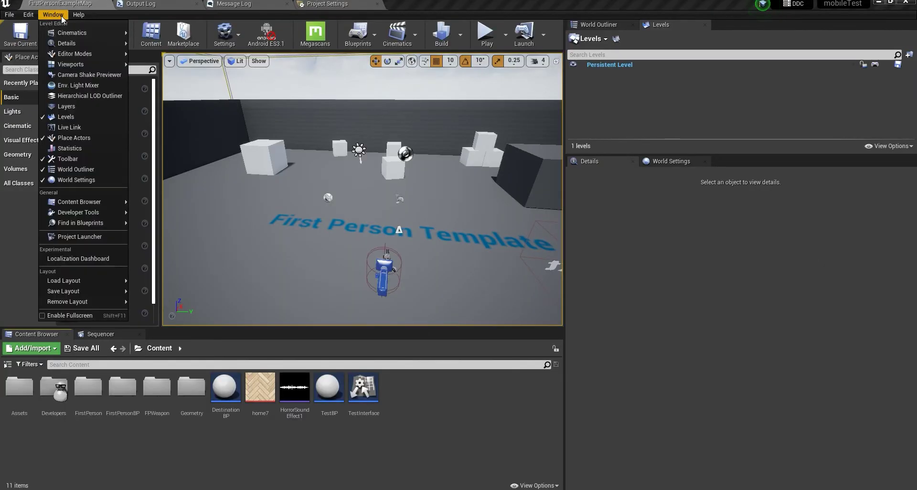
mouse_move(112, 214)
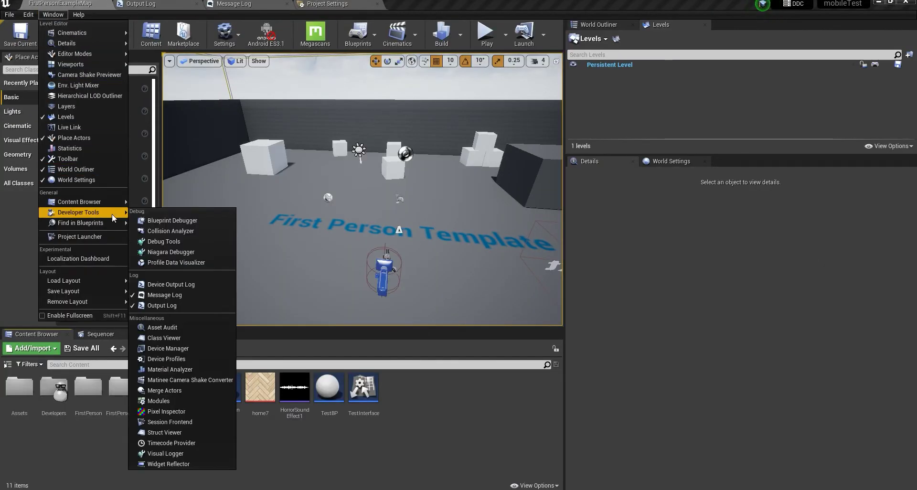
left_click(171, 359)
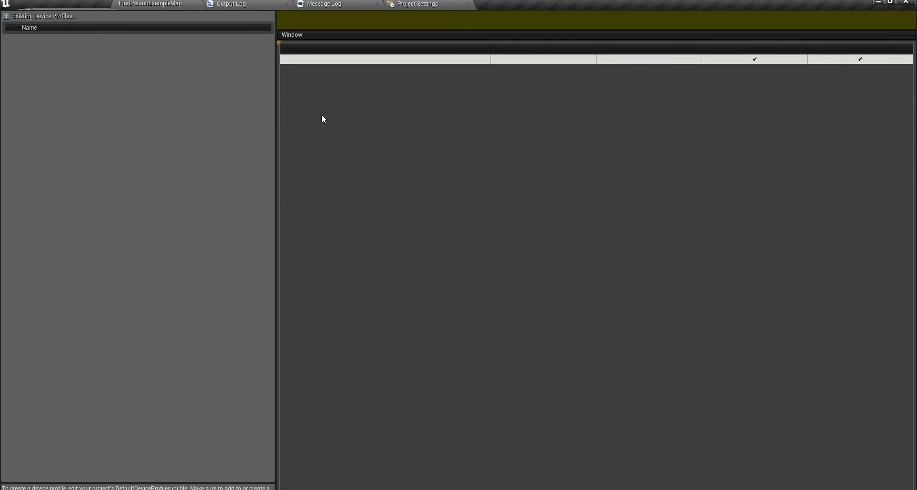
Open the Android device profile's settings and expand its Uncategorized and Rendering console variables.
scroll(507, 252, "down", 10)
scroll(507, 251, "down", 5)
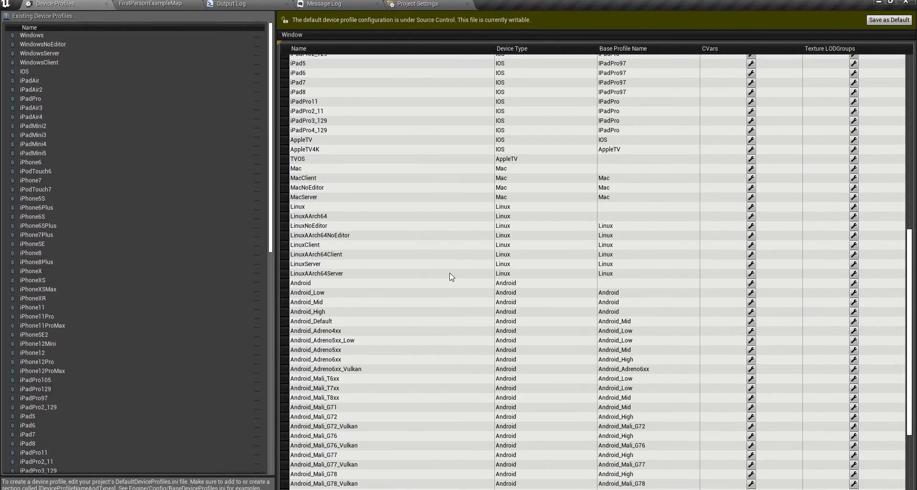
left_click(853, 283)
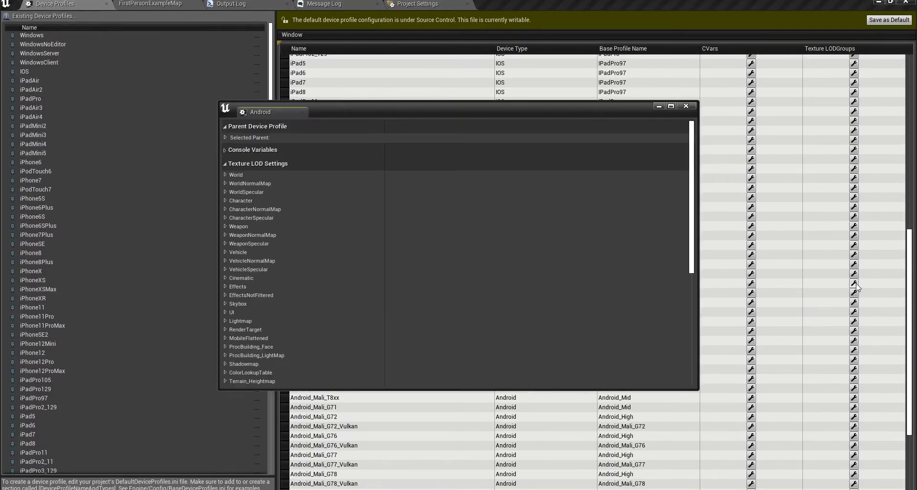
left_click(224, 150)
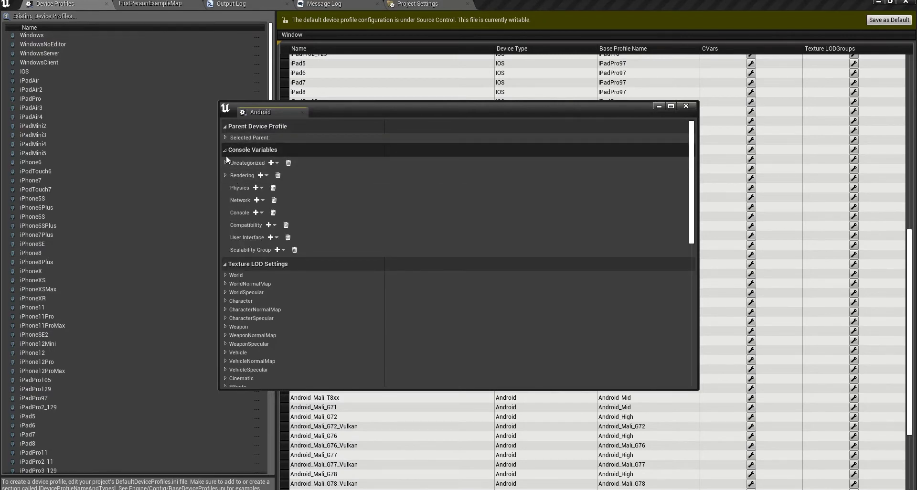
left_click(225, 163)
left_click(226, 187)
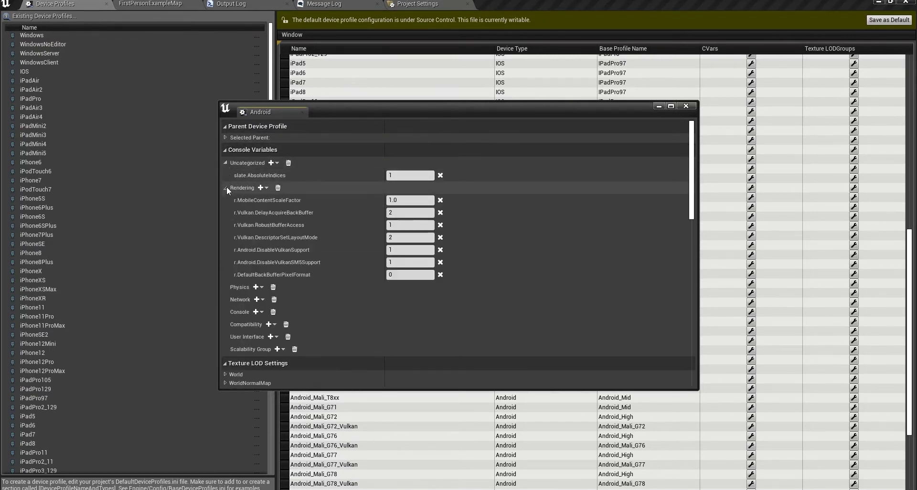
Search the Rendering console variables available to the Android profile for "r.shaderpip" without adding one.
left_click(264, 190)
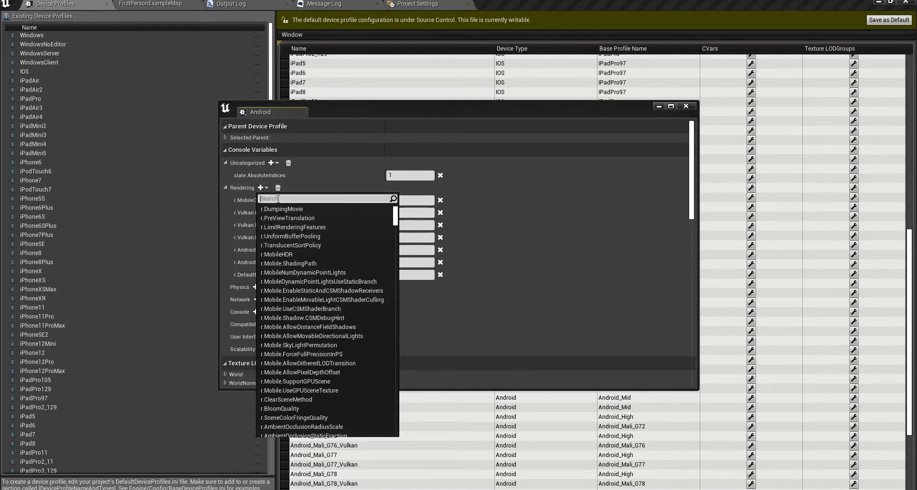
type("r.shaderpip")
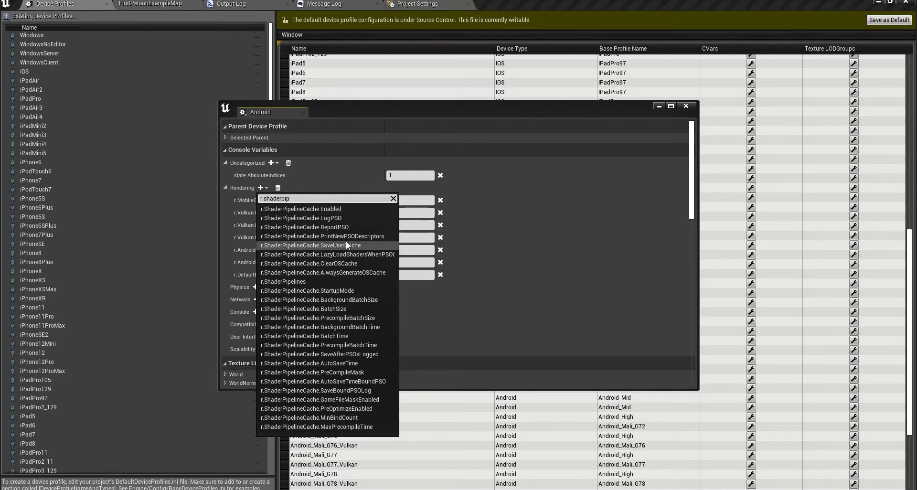
left_click(402, 185)
Select the article's full block of DefaultDeviceProfiles CVars lines and check mobileTest's Config folder for that ini file.
key("alt+Tab")
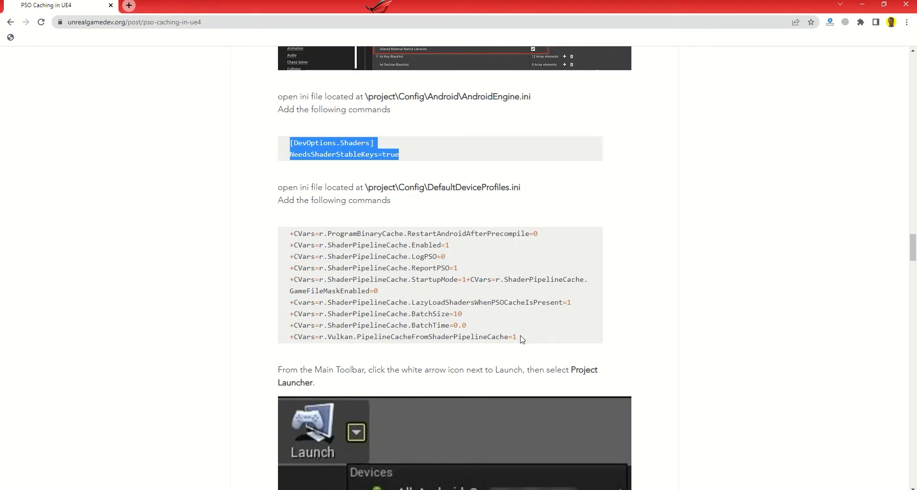
left_click_drag(521, 338, 290, 234)
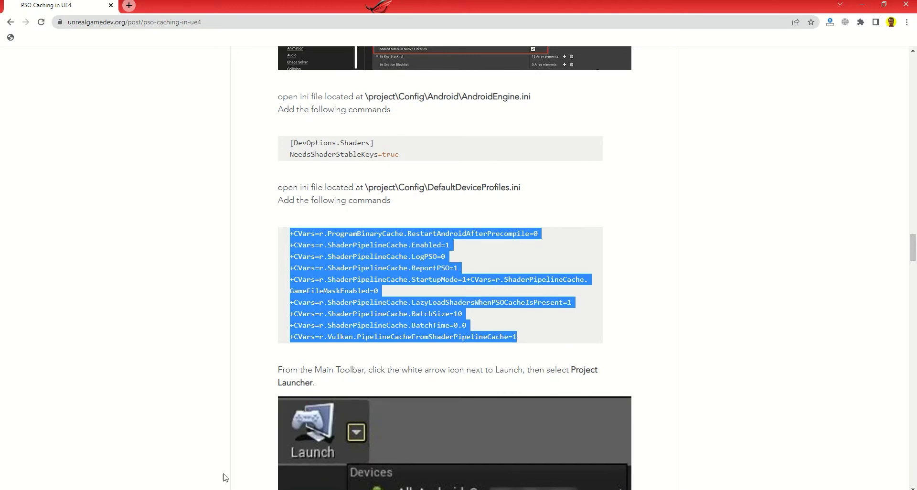
key("alt+Tab")
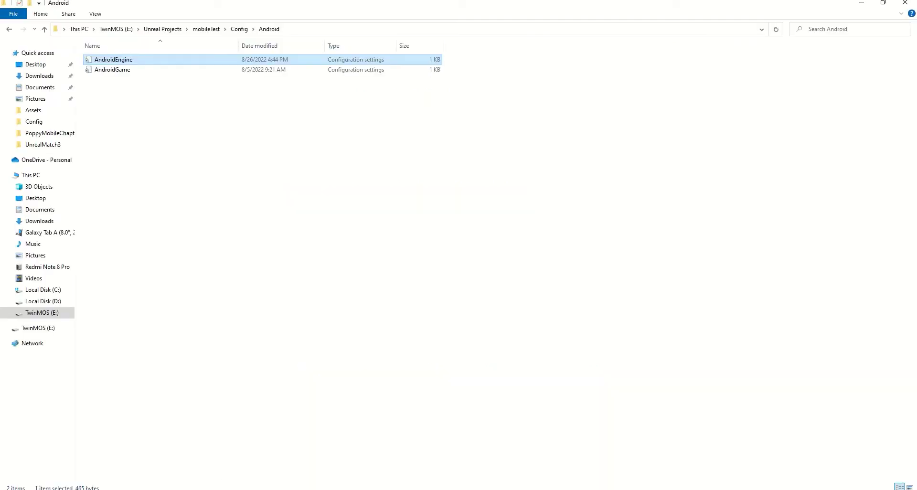
left_click(239, 30)
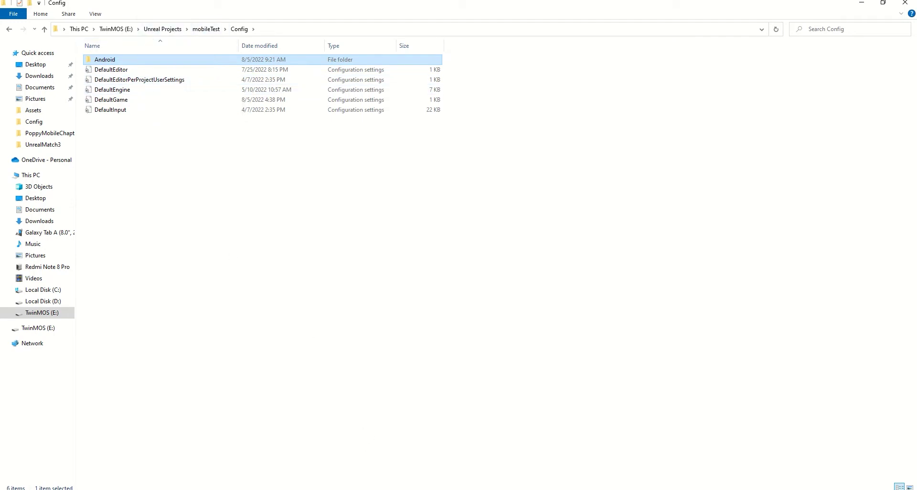
key("alt+Tab")
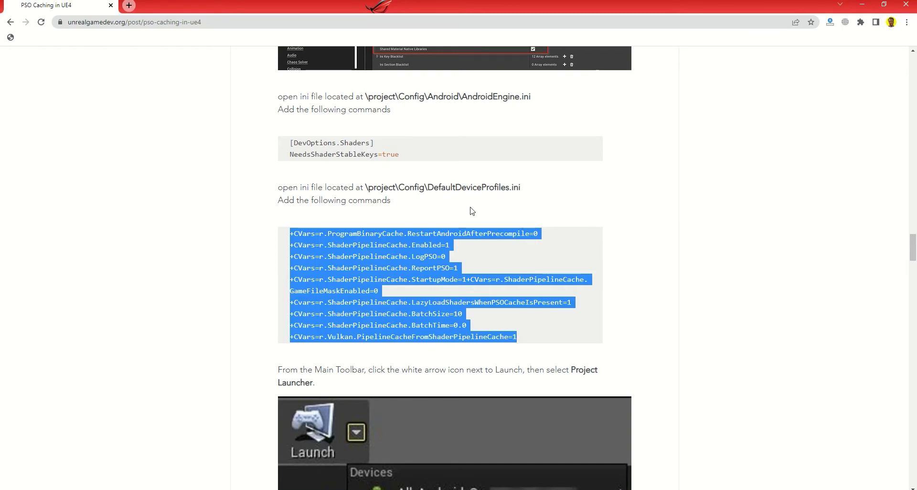
key("alt+Tab")
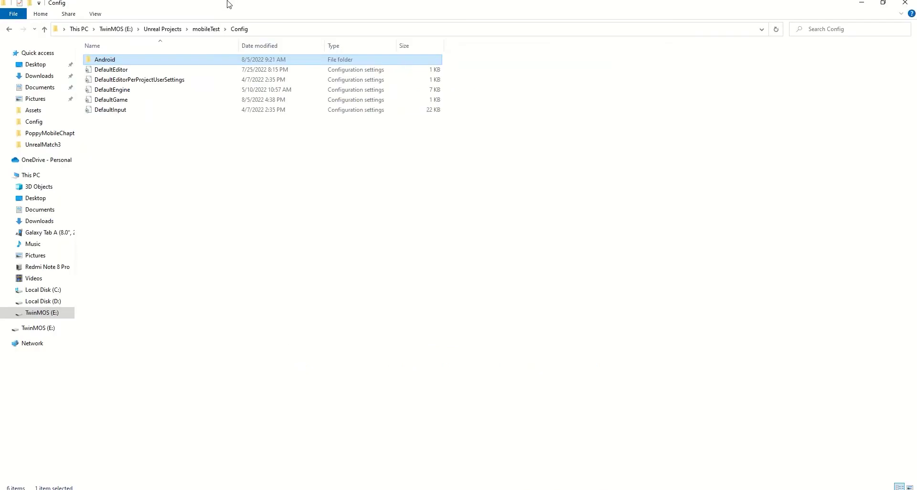
Copy the DefaultDeviceProfiles file from the UnrealMatch3 project's Config folder.
left_click(165, 29)
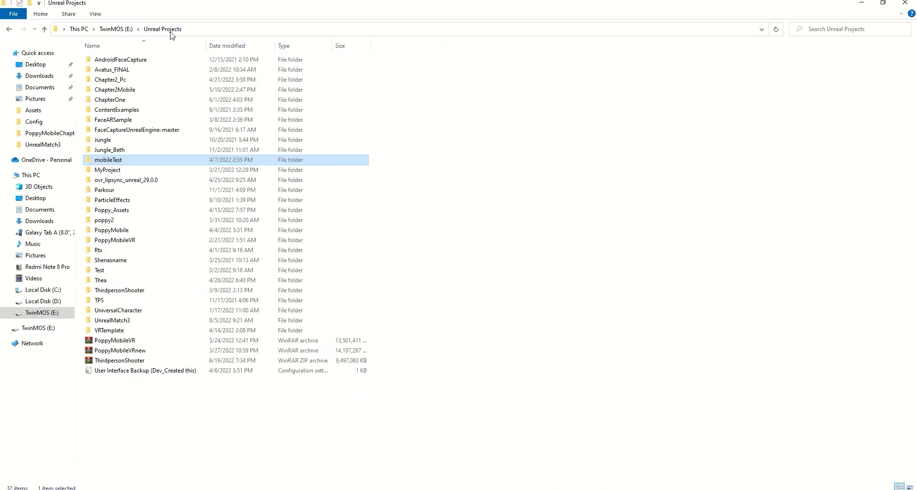
double_click(120, 320)
double_click(120, 81)
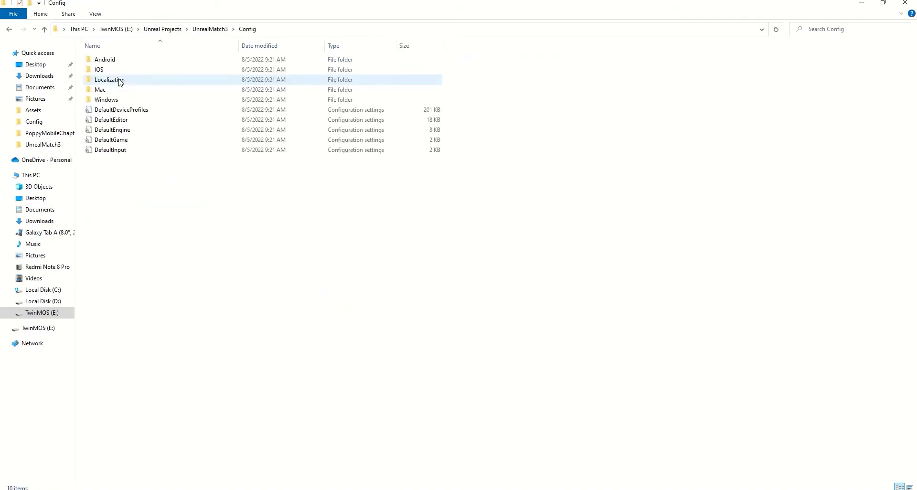
left_click(121, 110)
Paste the copied DefaultDeviceProfiles file into the mobileTest project's Config folder.
left_click(165, 29)
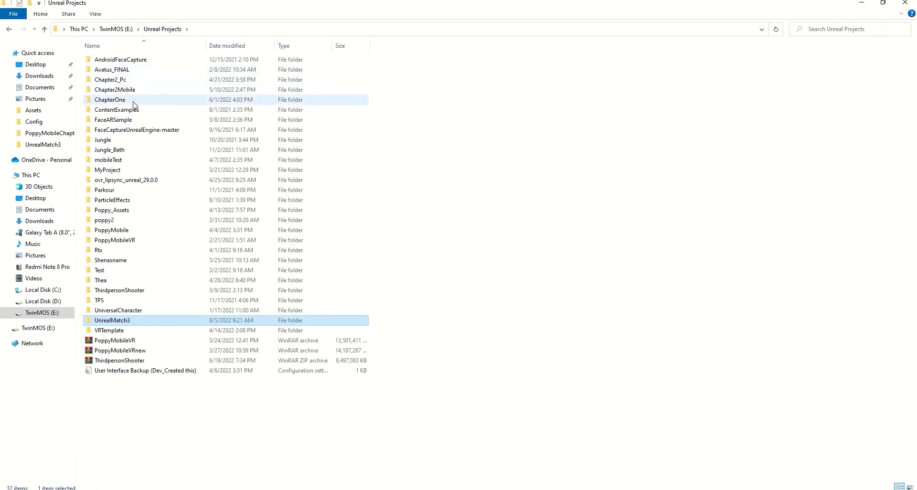
double_click(117, 170)
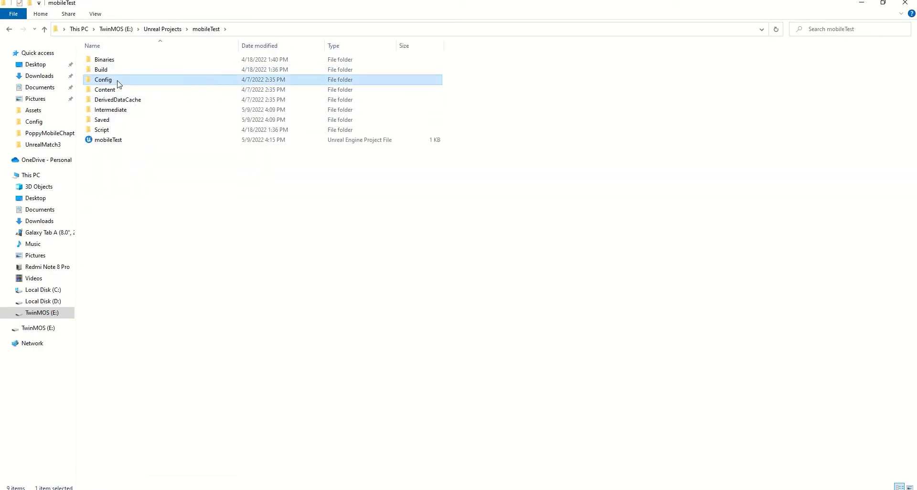
double_click(120, 81)
key("ctrl+v")
Open mobileTest's DefaultDeviceProfiles file in a maximized Notepad window and locate the [Android DeviceProfile] section.
double_click(116, 121)
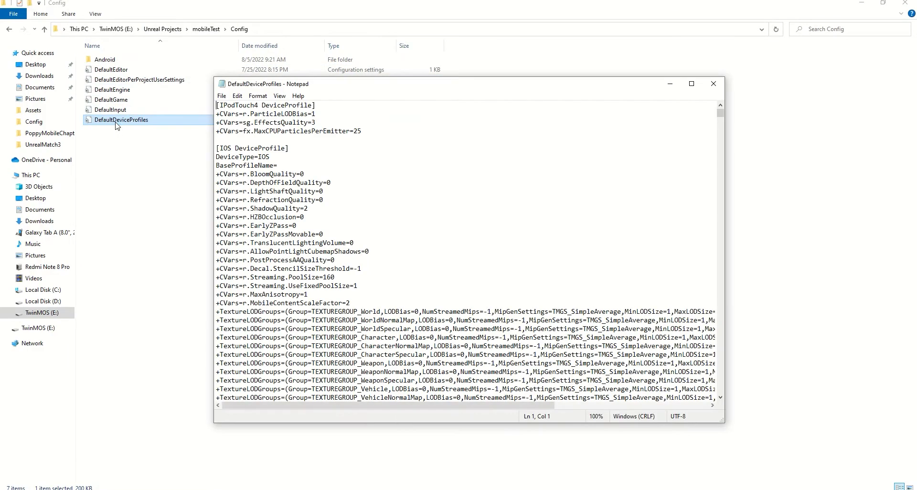
left_click(692, 85)
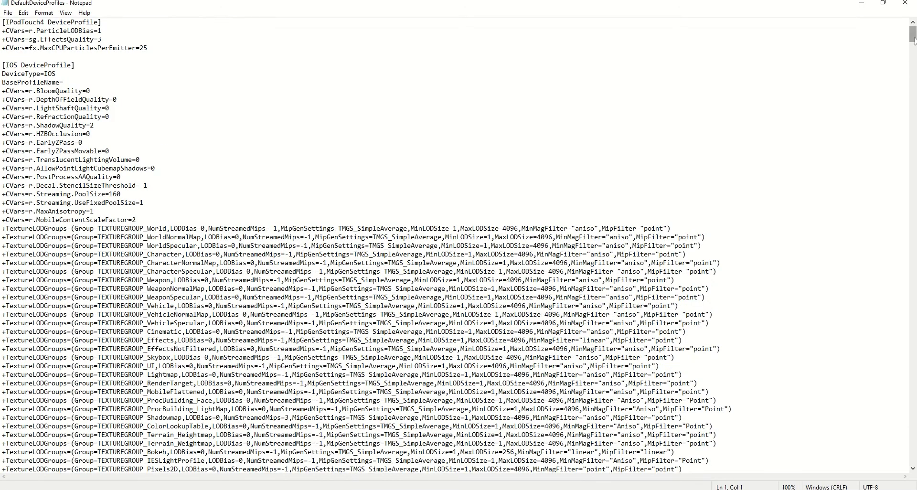
left_click_drag(913, 36, 913, 211)
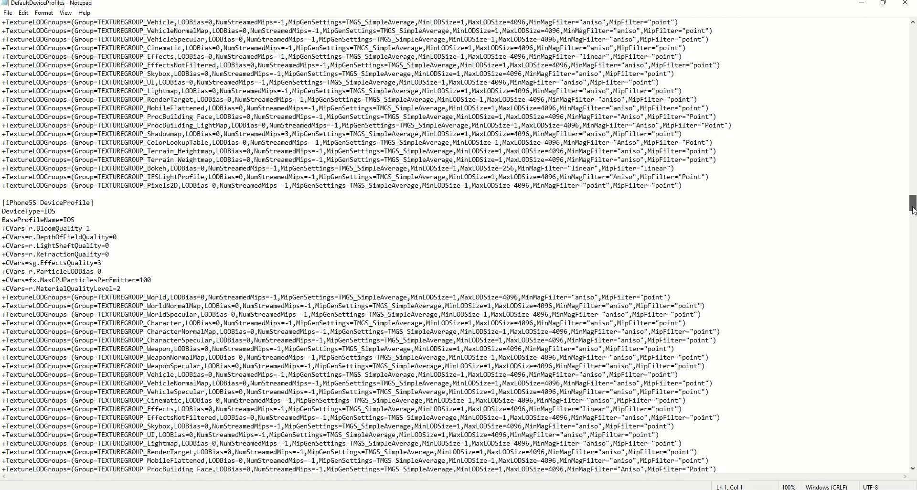
left_click_drag(912, 210, 912, 259)
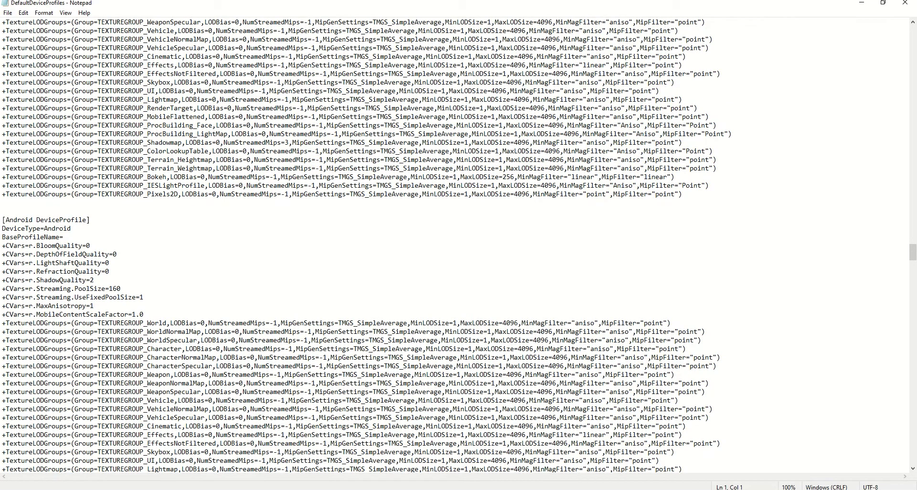
Copy the article's selected CVars lines, from r.ProgramBinaryCache.RestartAndroidAfterPrecompile=0 through r.Vulkan.PipelineCacheFromShaderPipelineCache=1.
key("alt+Tab")
right_click(333, 295)
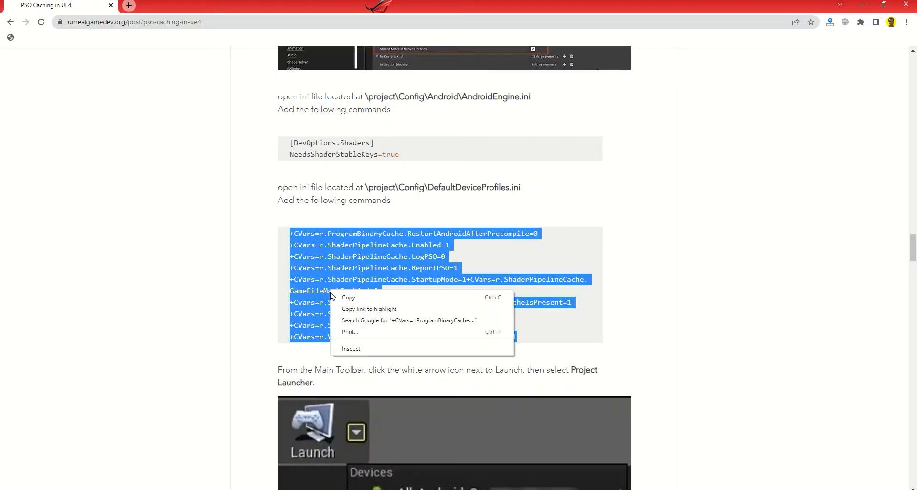
left_click(334, 297)
Paste the copied CVars lines below r.MobileContentScaleFactor=1.0 in DefaultDeviceProfiles' [Android DeviceProfile] section and save the file.
left_click(291, 488)
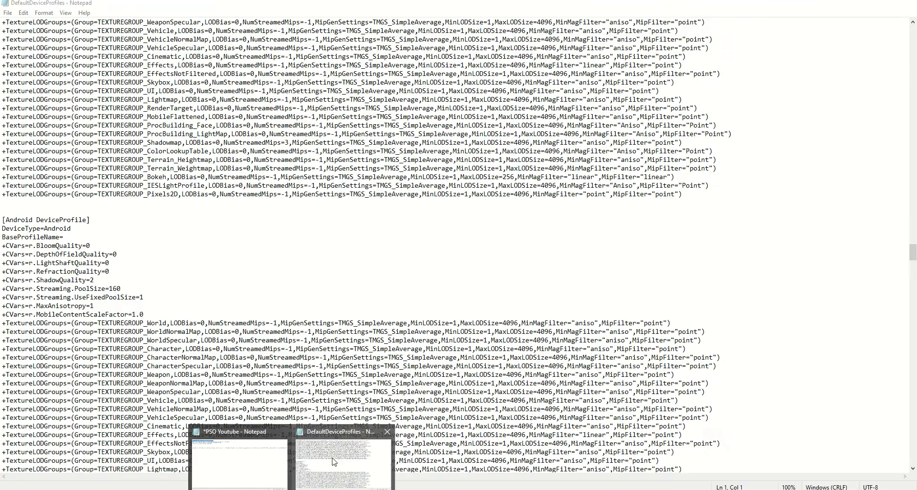
left_click(333, 461)
left_click(155, 312)
key("Return")
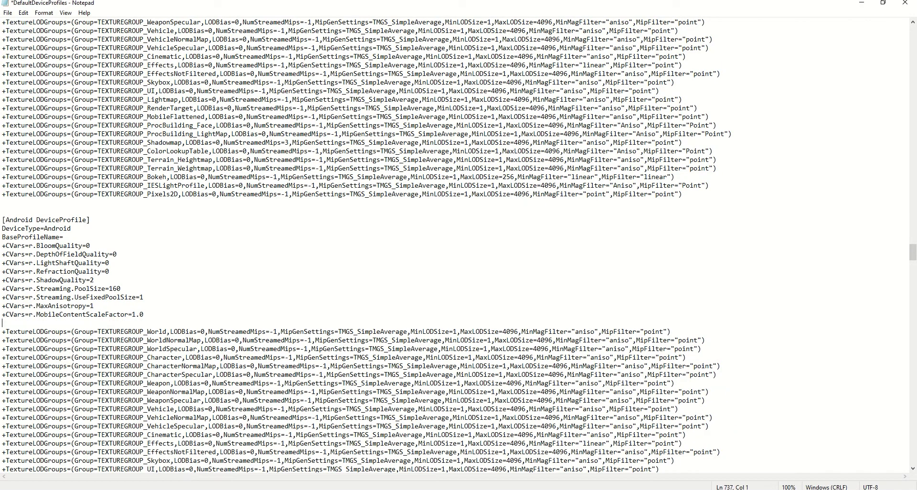
key("ctrl+v")
key("ctrl+s")
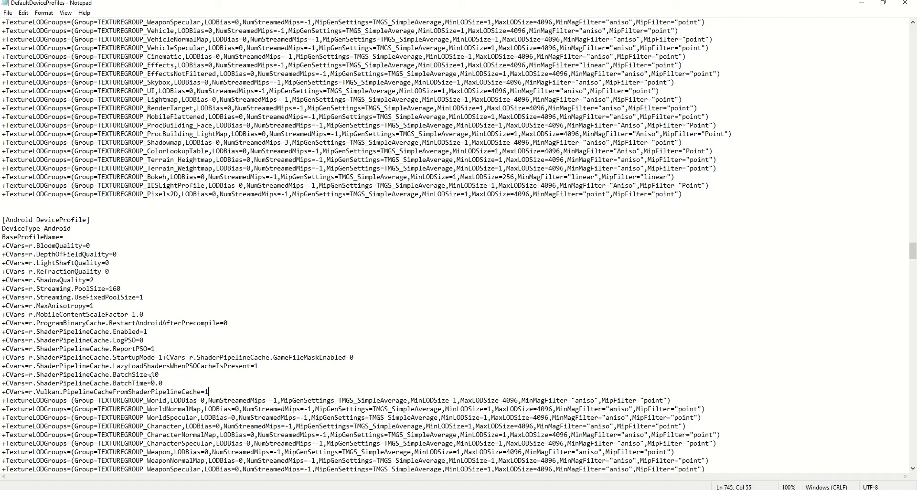
Move +CVars=r.ShaderPipelineCache.GameFileMaskEnabled=0 onto its own line after StartupMode=1, then save and close DefaultDeviceProfiles.
left_click(164, 357)
key("Return")
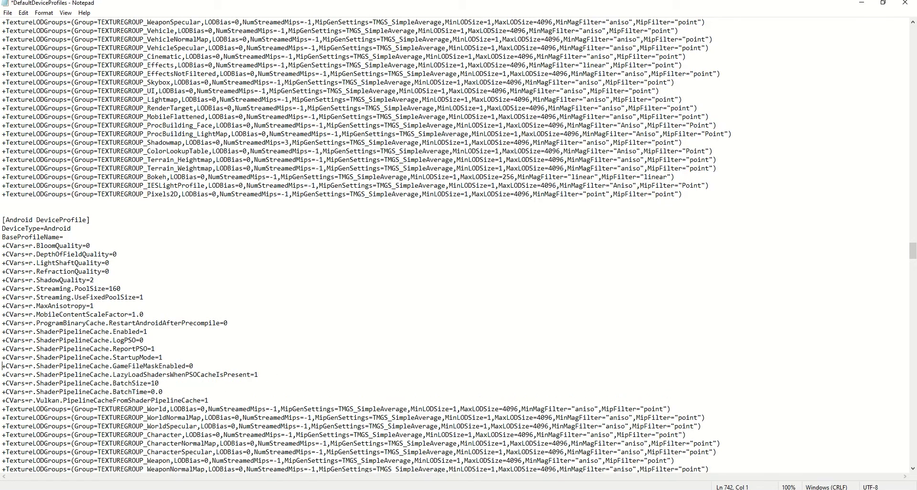
left_click(160, 357)
left_click_drag(160, 358, 165, 357)
left_click(904, 4)
left_click(445, 259)
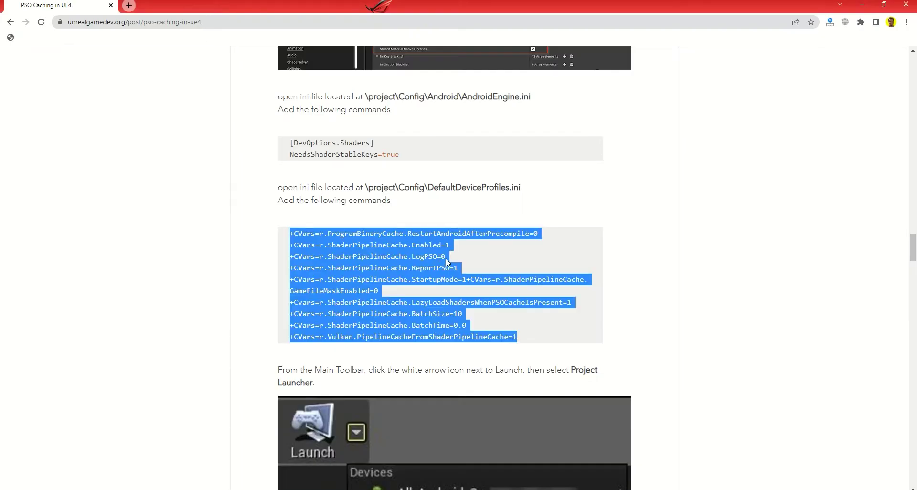
Highlight the Unreal Engine 5.0 PSO caches documentation link in the PSO Youtube notes and return to the article in Chrome.
key("alt+Tab")
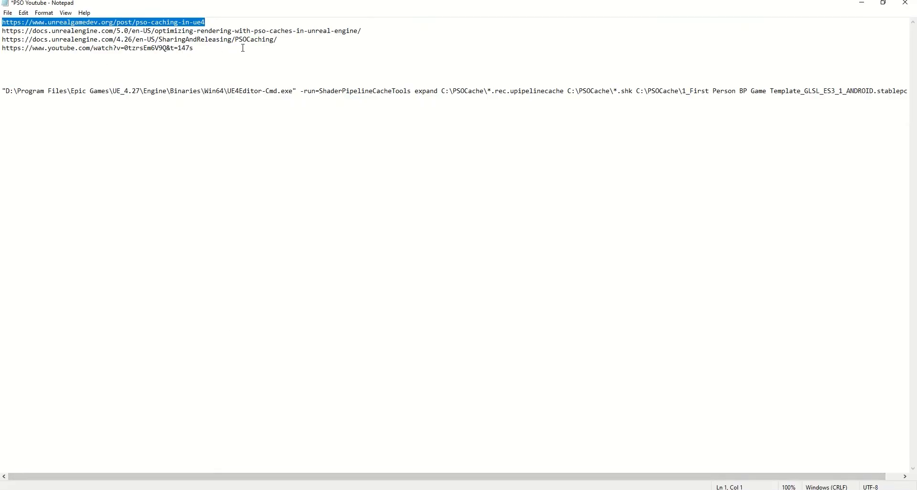
left_click_drag(361, 32, 2, 31)
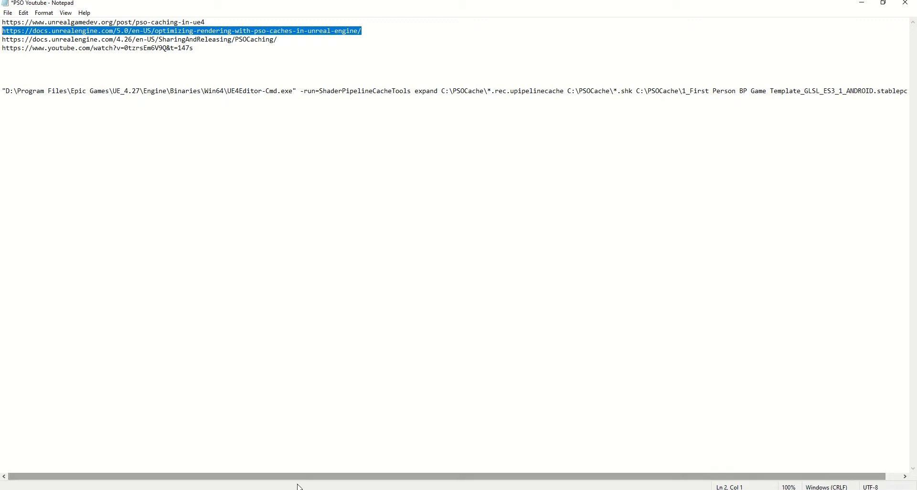
mouse_move(315, 489)
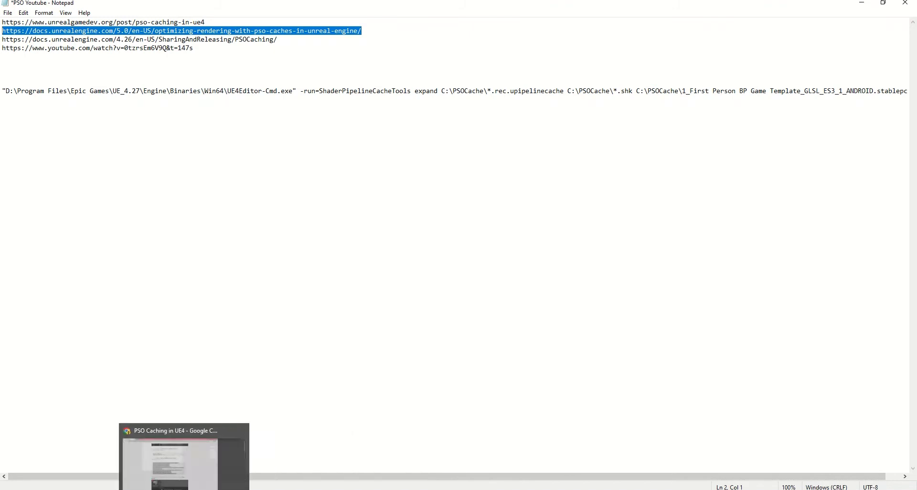
left_click(182, 472)
scroll(351, 214, "down", 3)
scroll(351, 214, "up", 3)
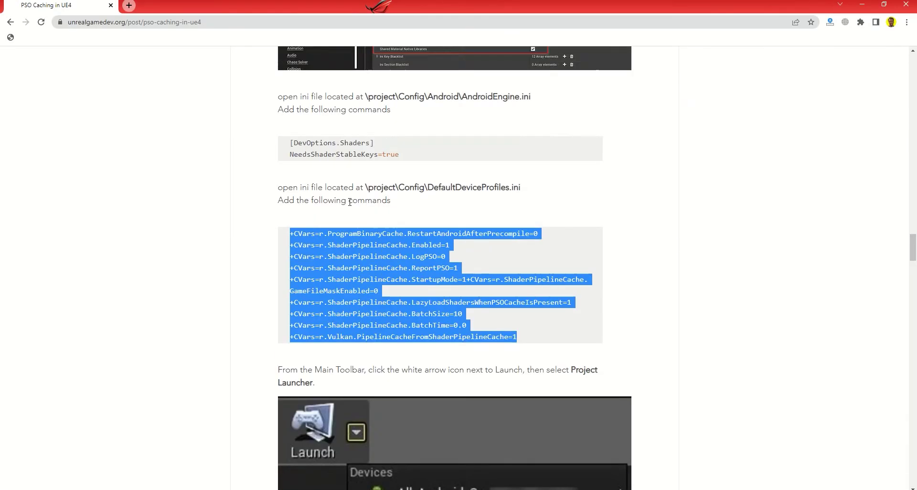
Review the article's instructions for opening Project Launcher and adding a custom launch profile.
scroll(299, 349, "down", 3)
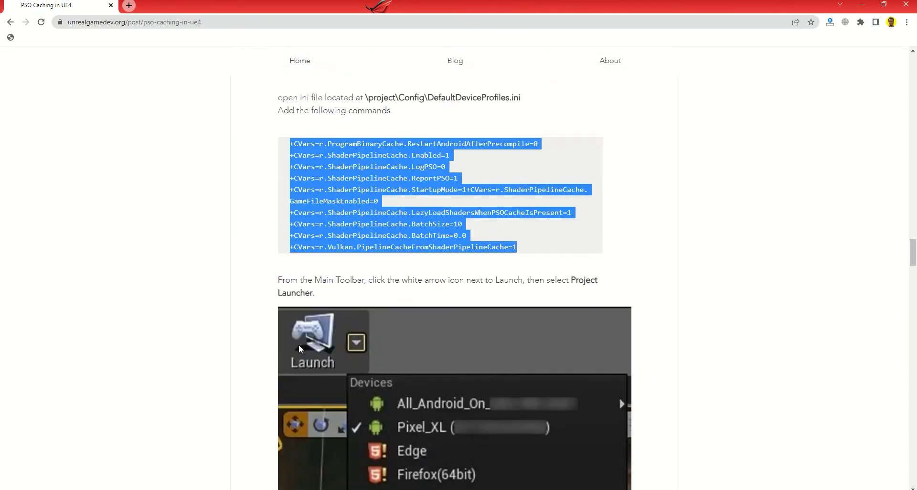
scroll(341, 256, "down", 2)
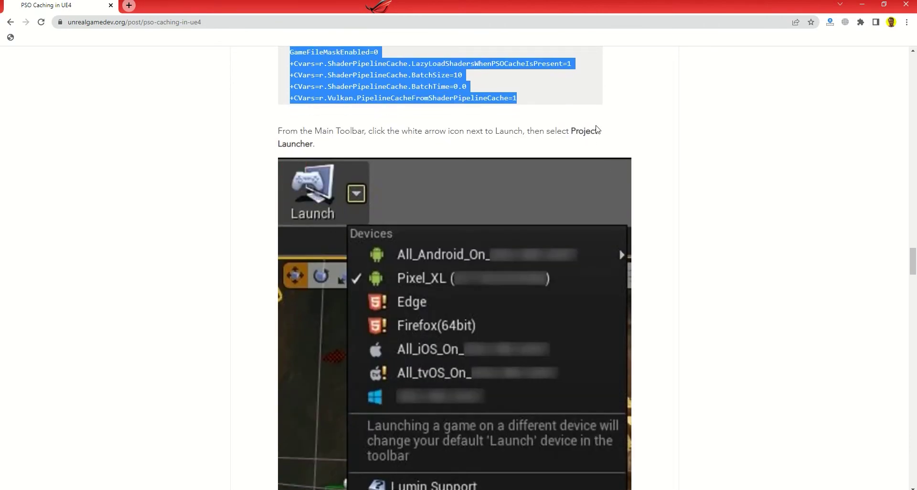
scroll(586, 142, "down", 2)
scroll(436, 267, "down", 7)
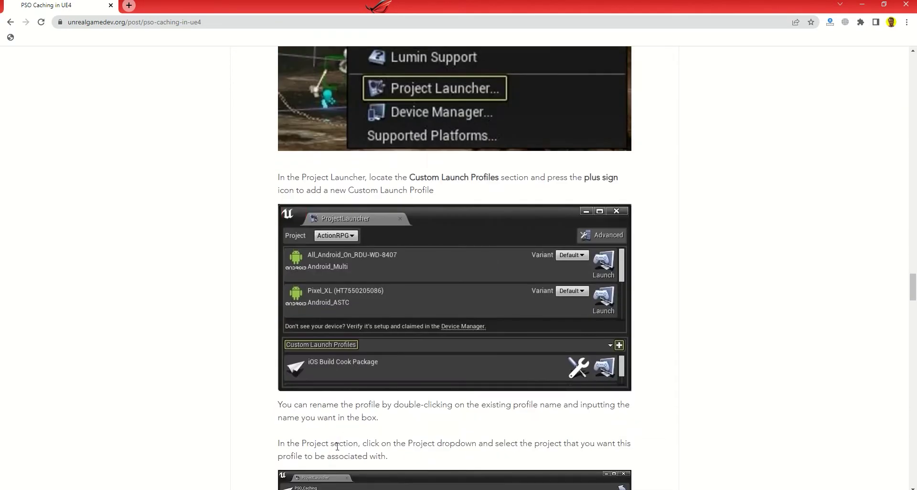
Highlight the YouTube video link in the PSO Youtube notes in Notepad and return to the article in Chrome.
left_click(298, 487)
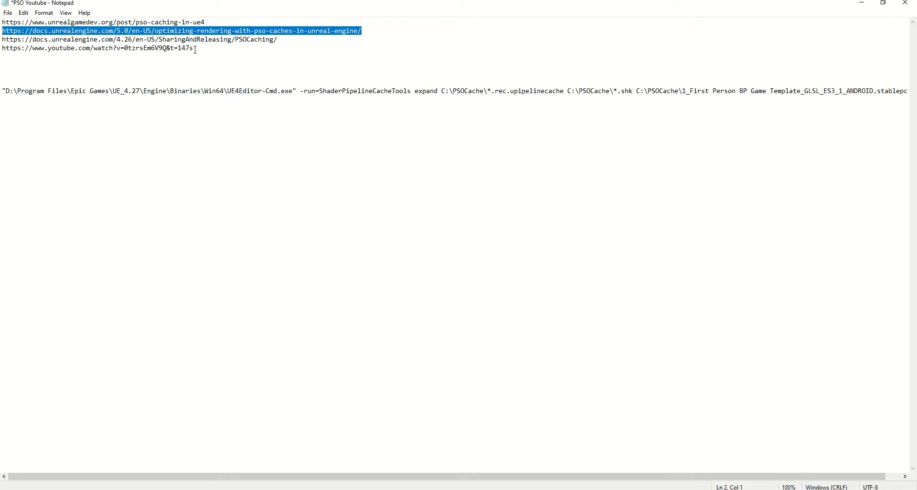
left_click_drag(196, 50, 3, 48)
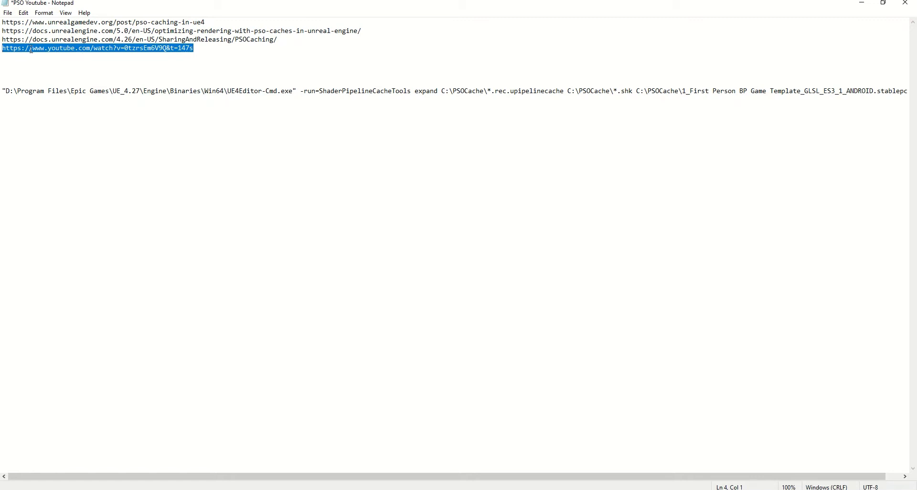
key("alt+Tab")
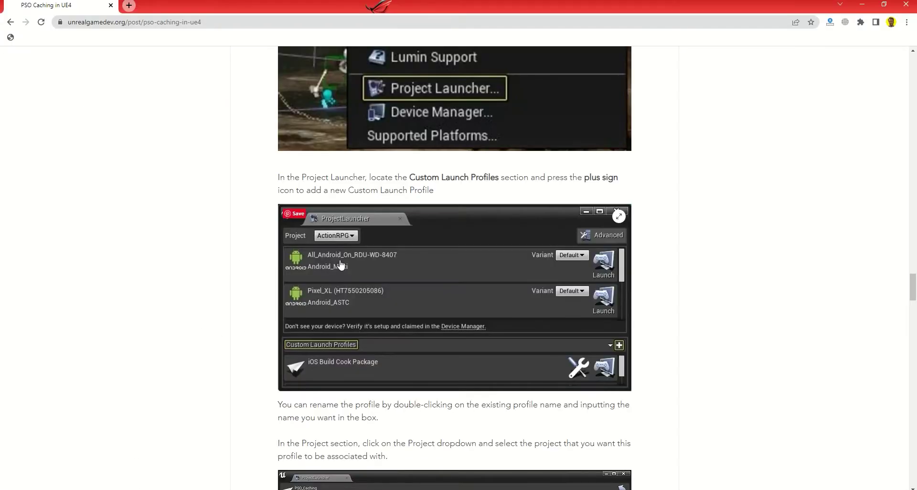
Read the article's launch profile and deployment instructions and highlight Saved\CollectedPSOs in the device path of the rec.upipelinecache file.
scroll(229, 306, "down", 6)
scroll(229, 306, "up", 5)
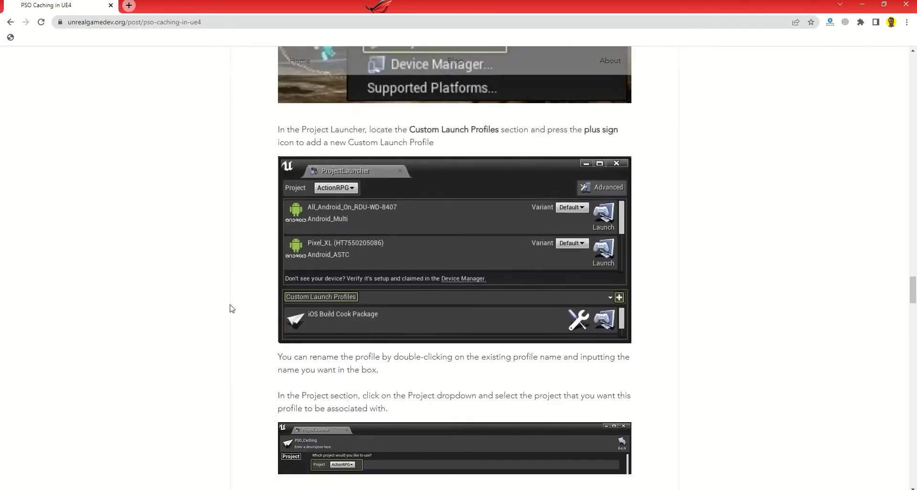
scroll(230, 310, "down", 15)
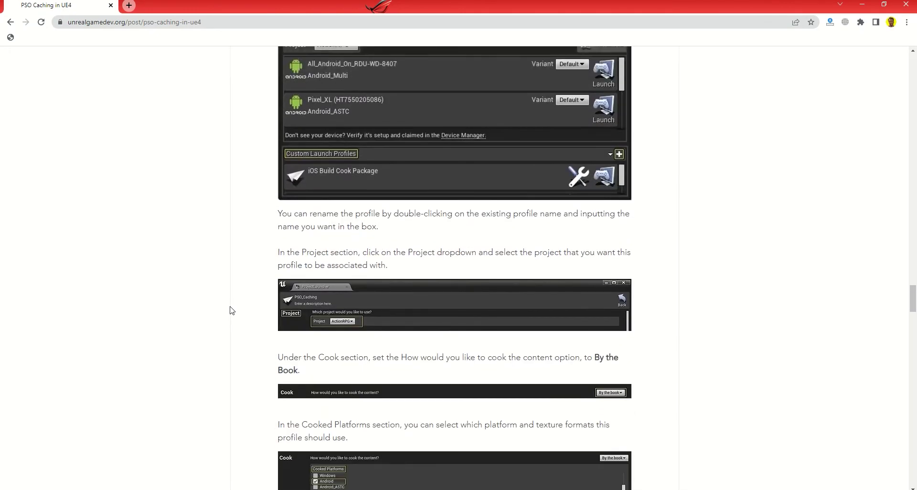
scroll(234, 318, "down", 10)
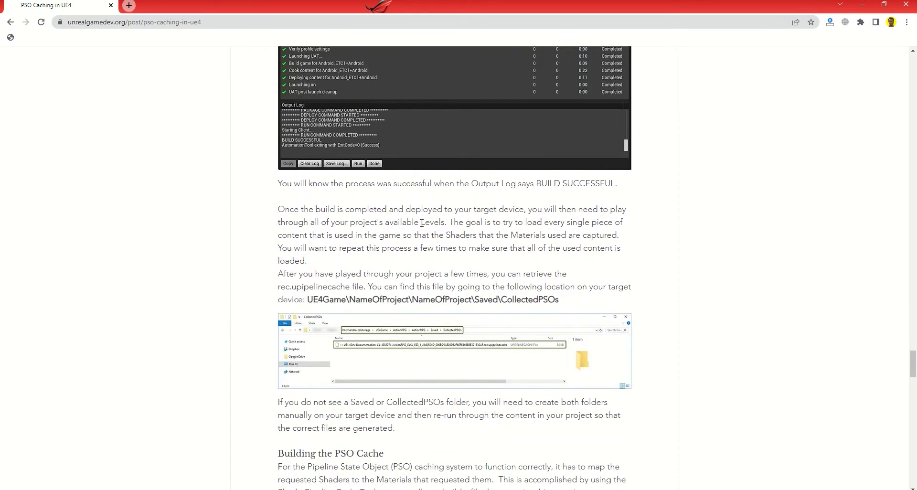
scroll(526, 210, "up", 3)
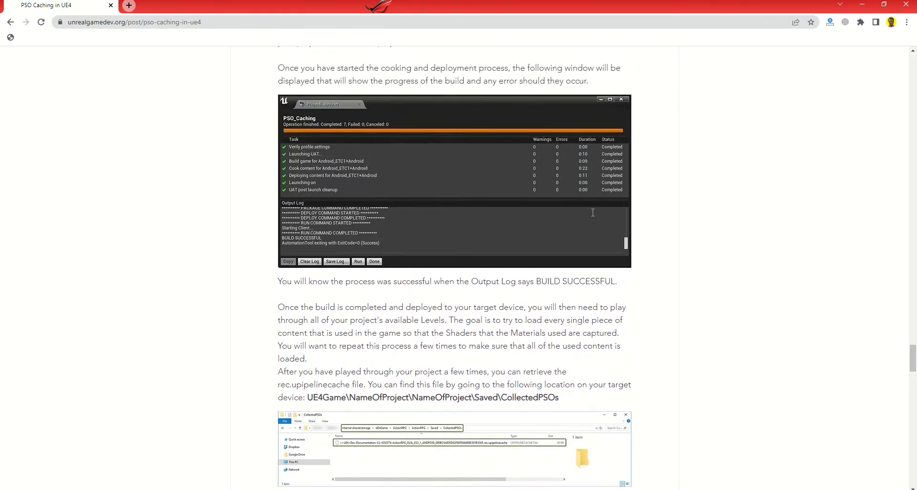
scroll(669, 298, "down", 4)
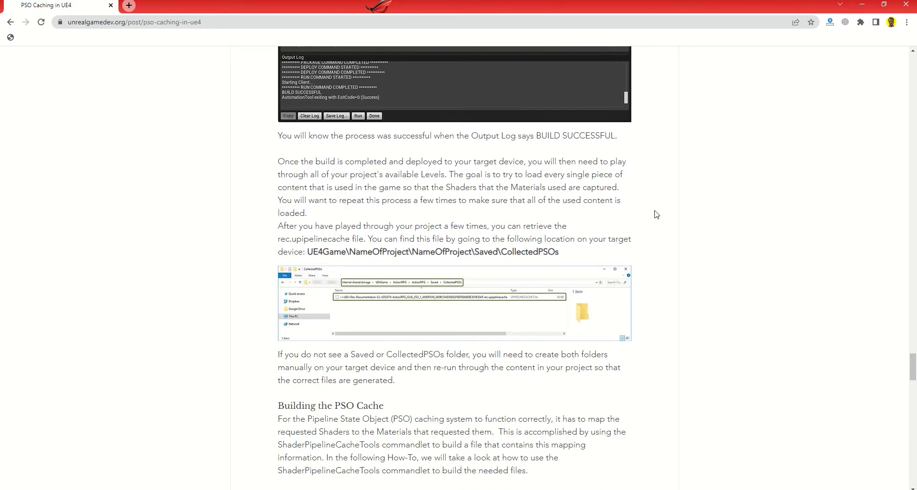
mouse_move(443, 293)
left_click_drag(562, 253, 476, 261)
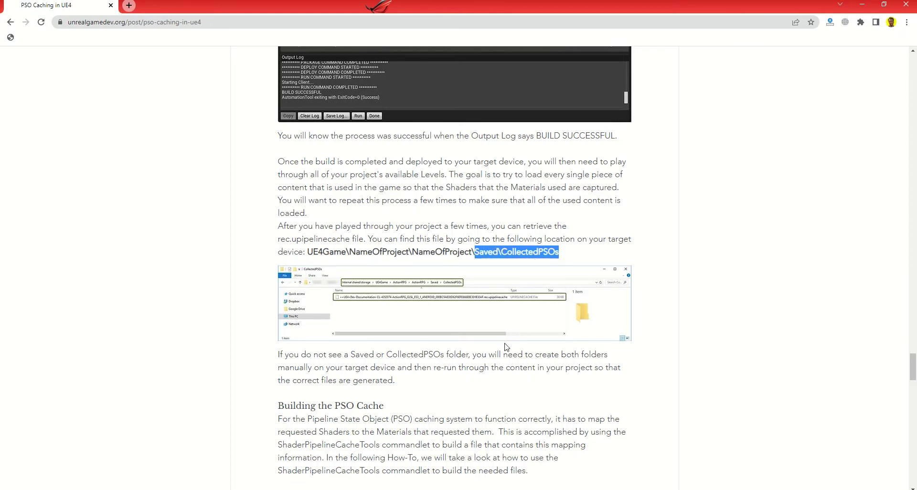
Return to the article's ini instructions and highlight the DefaultDeviceProfiles CVars block and the [DevOptions.Shaders] lines for comparison.
scroll(504, 349, "up", 12)
scroll(504, 348, "up", 15)
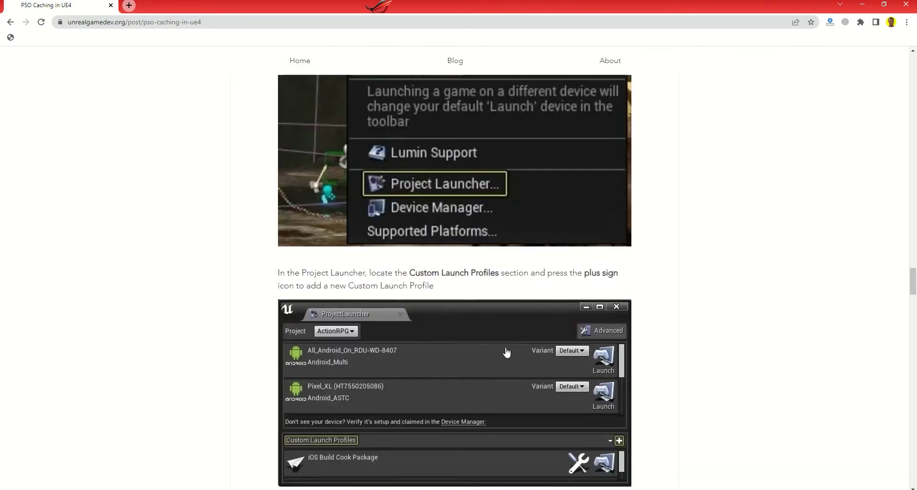
scroll(443, 340, "down", 3)
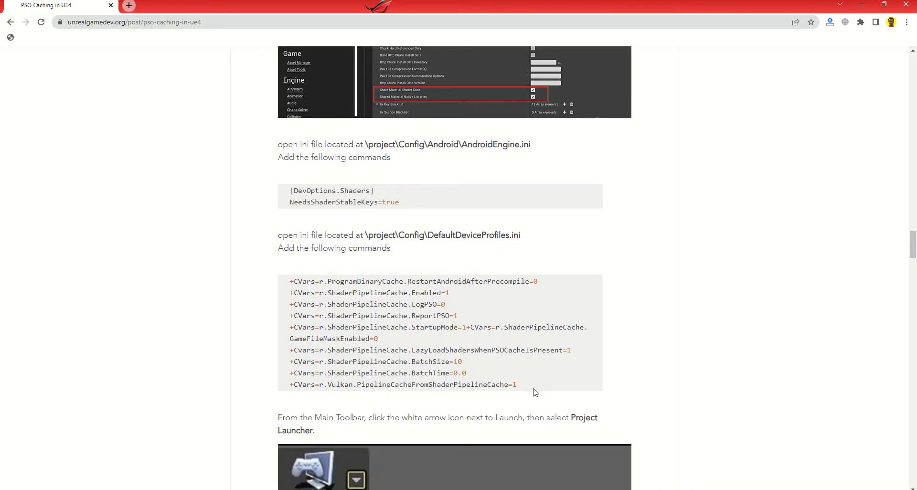
left_click_drag(516, 384, 288, 276)
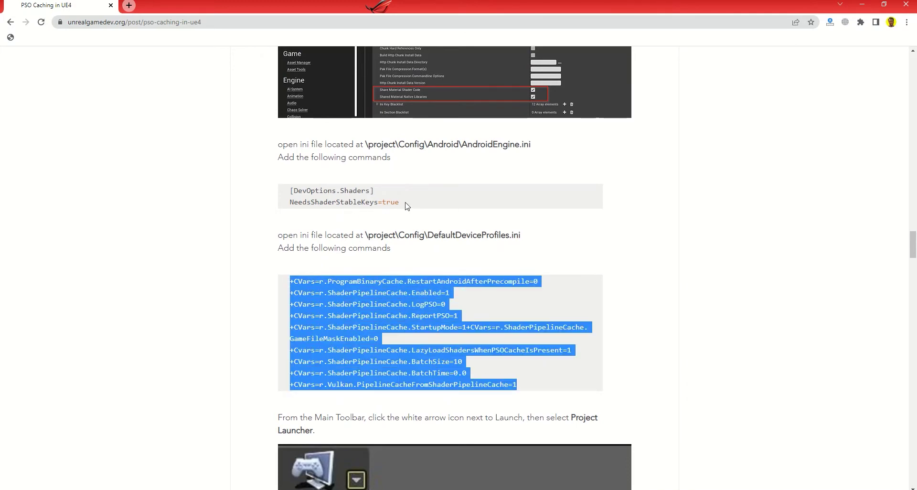
left_click_drag(404, 206, 289, 195)
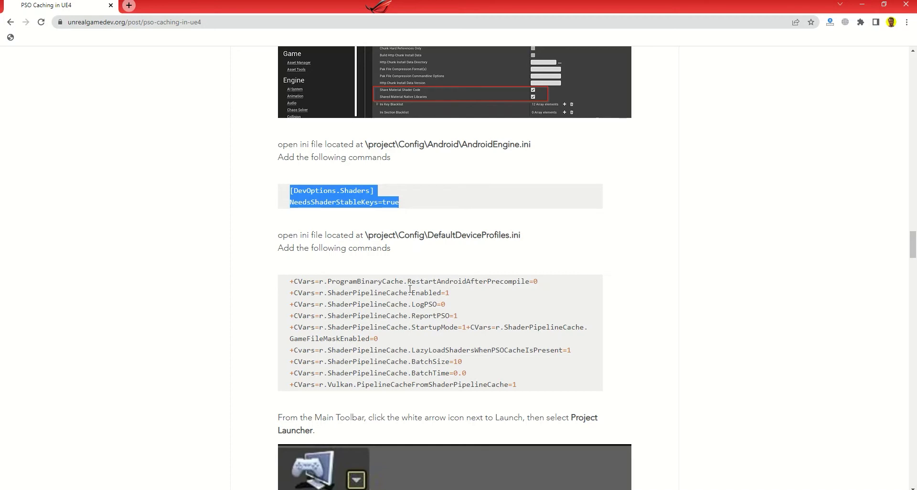
left_click_drag(520, 388, 279, 288)
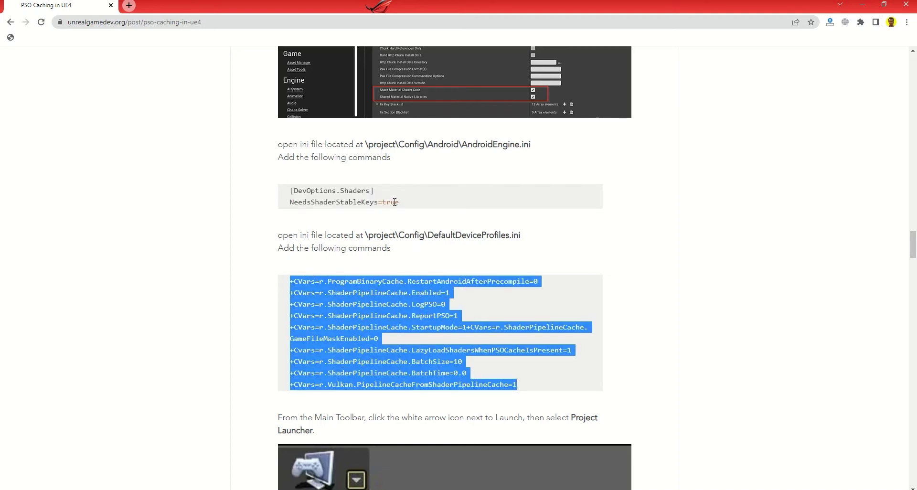
left_click_drag(404, 205, 288, 190)
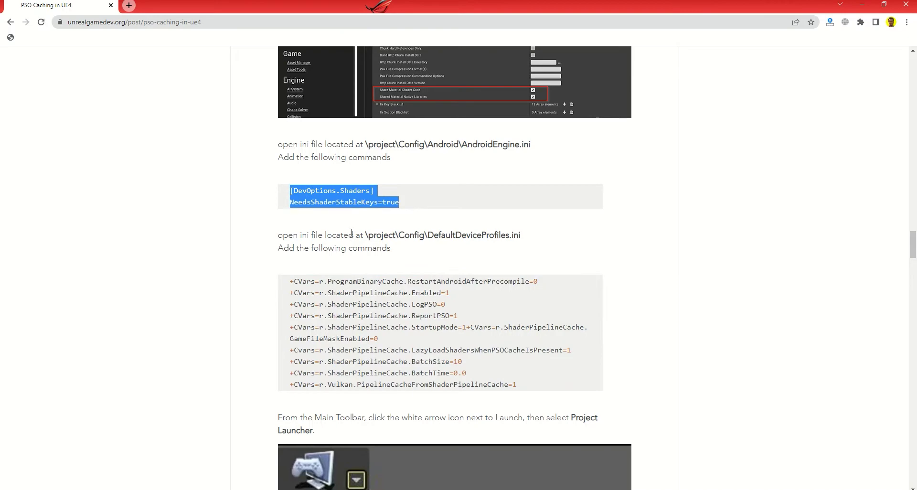
Review the article's cook, map and launch settings through the CollectedPSOs retrieval and Building the PSO Cache sections.
scroll(404, 337, "down", 3)
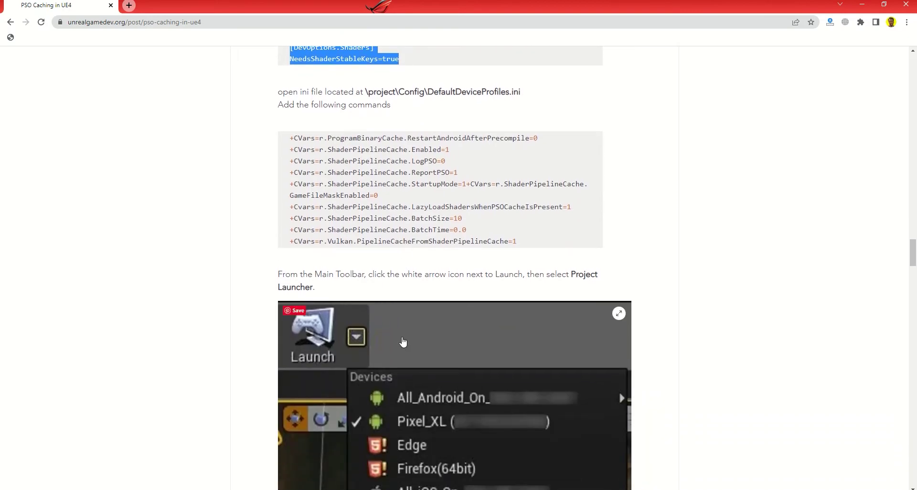
scroll(659, 322, "down", 20)
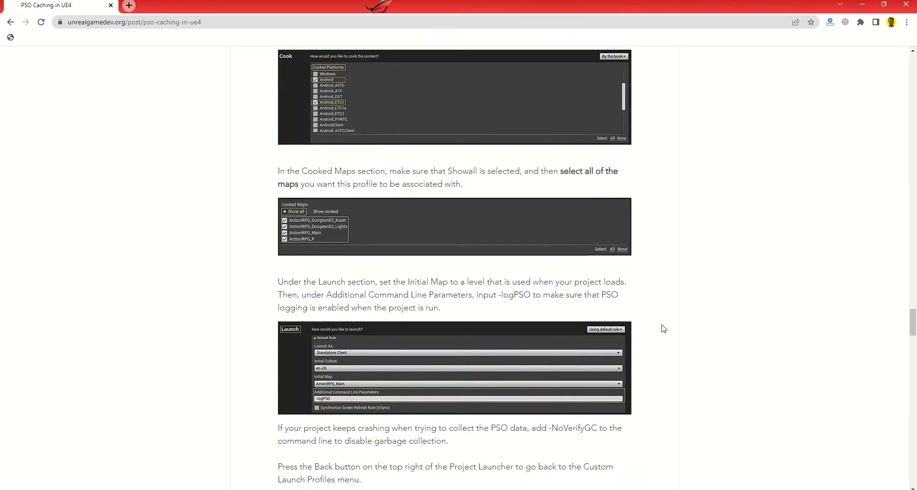
scroll(663, 329, "down", 4)
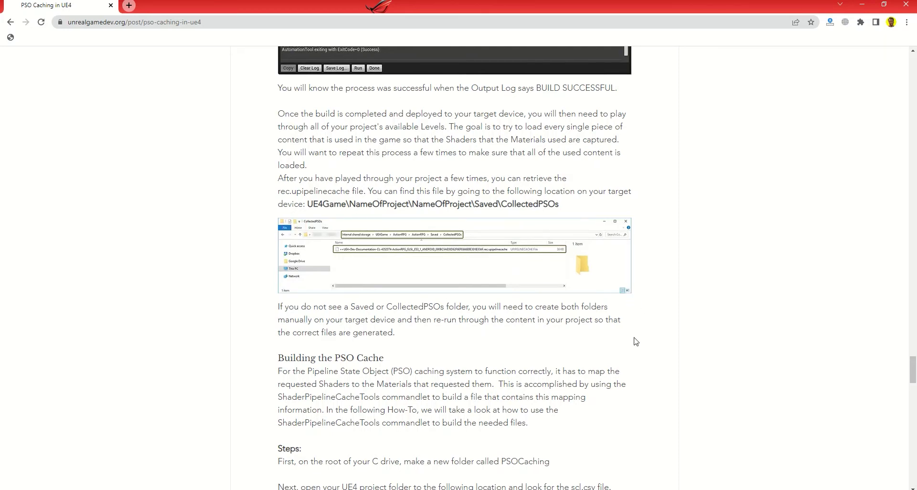
scroll(634, 342, "down", 4)
scroll(632, 342, "up", 4)
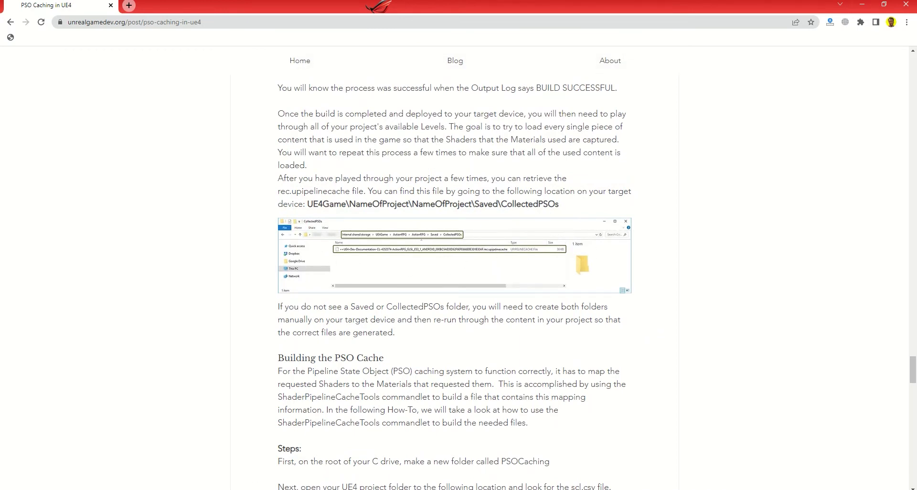
Switch to the PSO Youtube notes in Notepad and highlight the YouTube, Unreal 5.0 and Unreal 4.26 documentation links in turn.
key("alt+Tab")
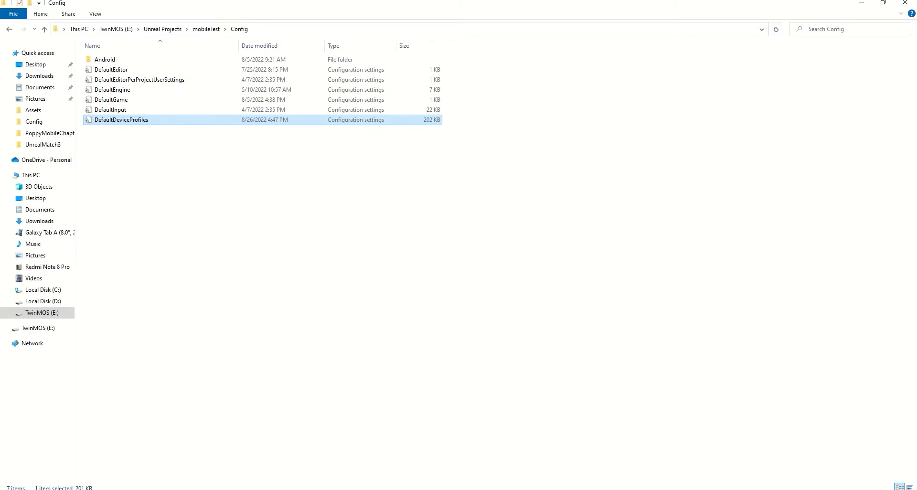
key("alt+Tab")
right_click(175, 52)
left_click(152, 48)
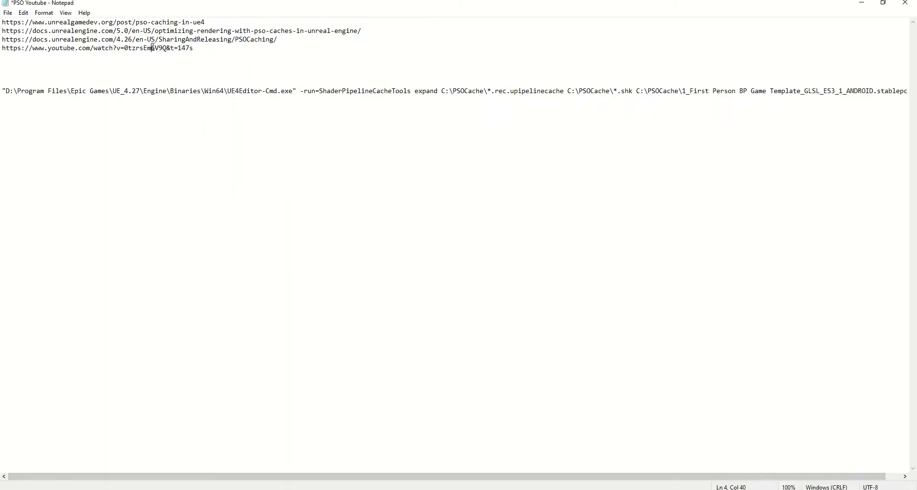
left_click_drag(198, 48, 2, 48)
key("End")
key("shift+Home")
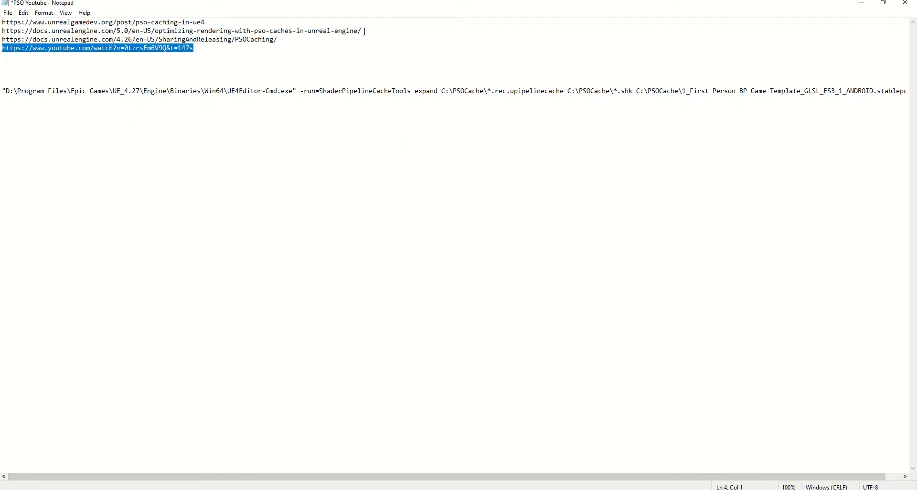
left_click_drag(363, 31, 2, 31)
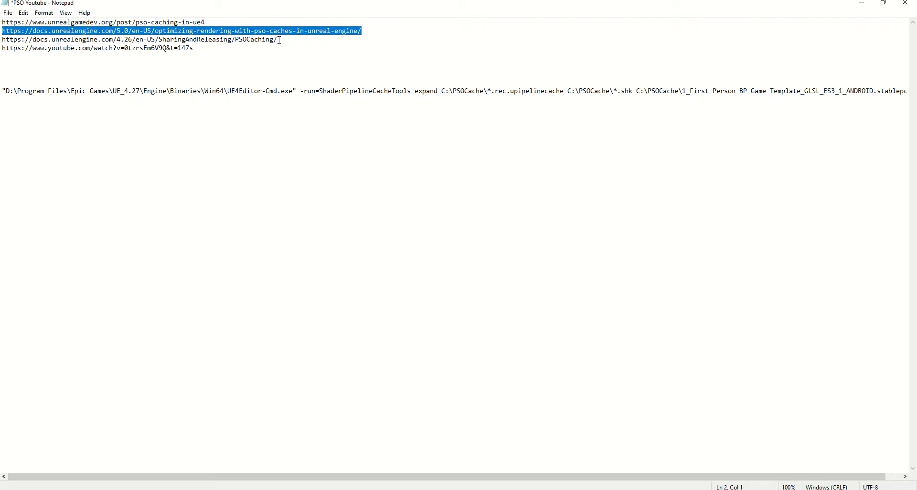
left_click_drag(278, 40, 3, 44)
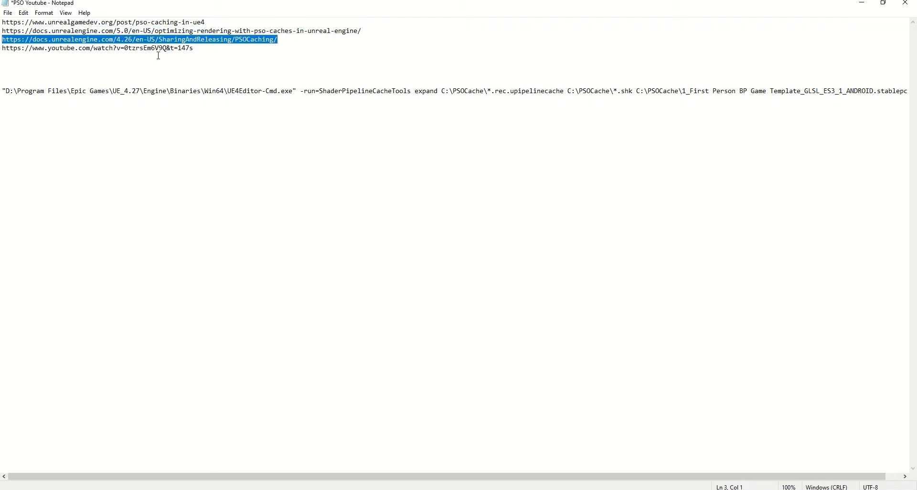
Return to the article in Chrome and read the Building the PSO Cache steps on the PSOCaching folder and scl.csv files.
left_click(106, 488)
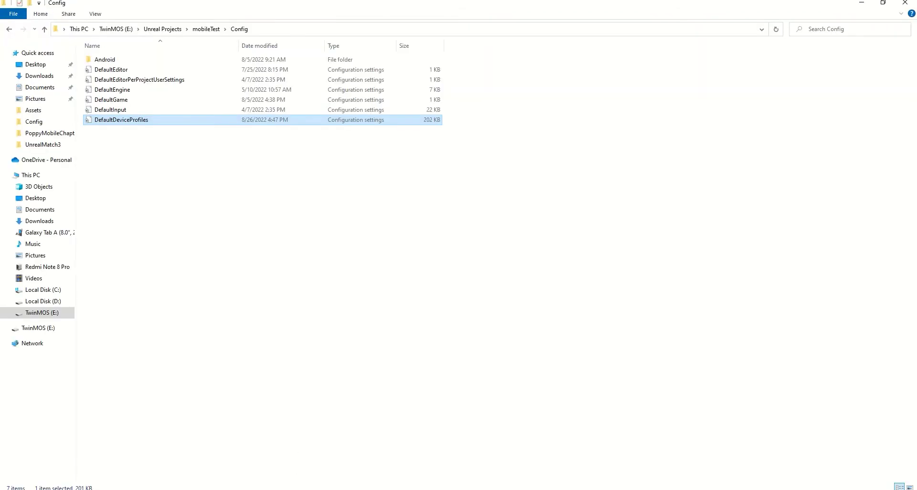
key("alt+Tab")
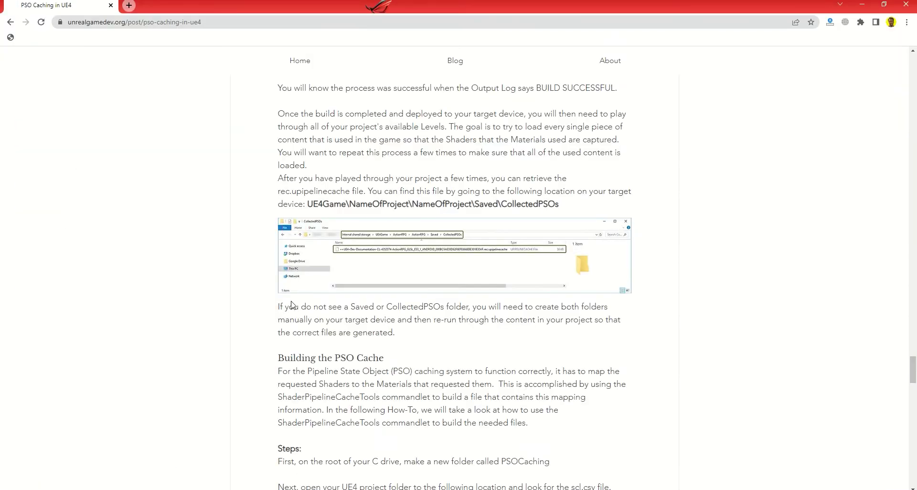
scroll(298, 300, "down", 3)
scroll(299, 300, "down", 3)
scroll(461, 252, "up", 4)
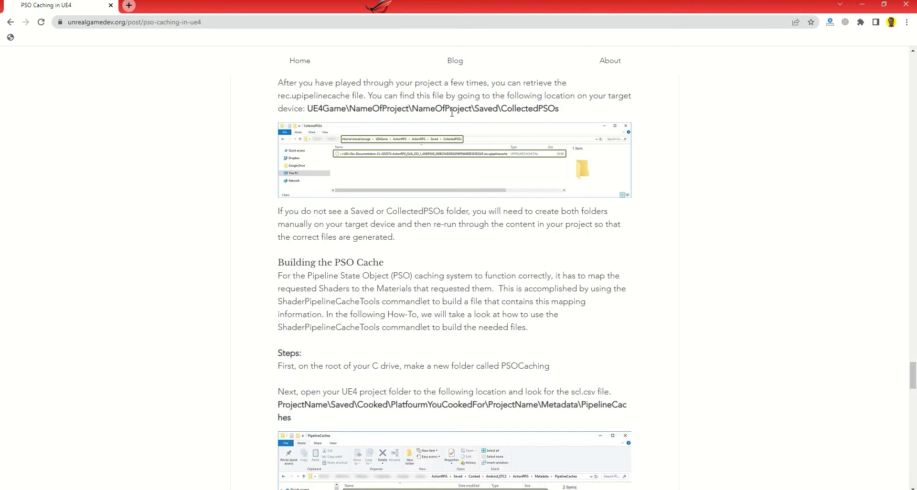
scroll(452, 113, "down", 4)
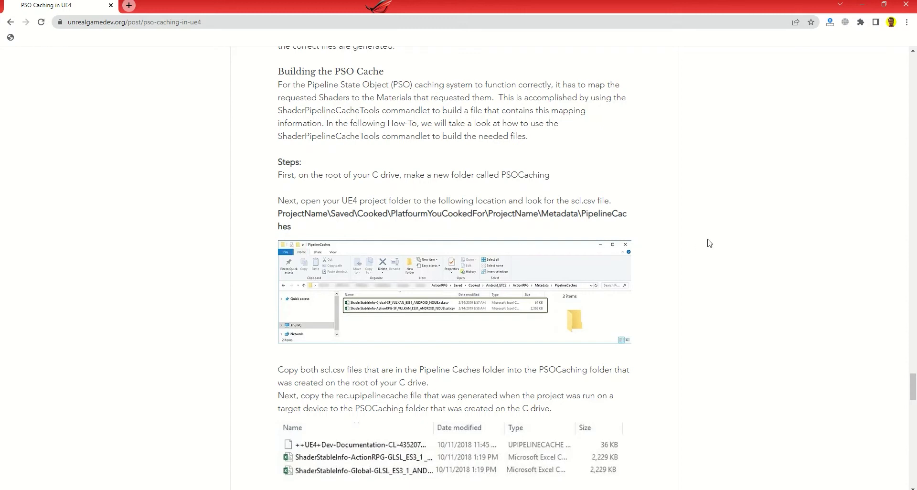
mouse_move(370, 305)
Go back to the article's AndroidEngine.ini instructions and examine the [DevOptions.Shaders] NeedsShaderStableKeys=true lines.
scroll(623, 300, "up", 20)
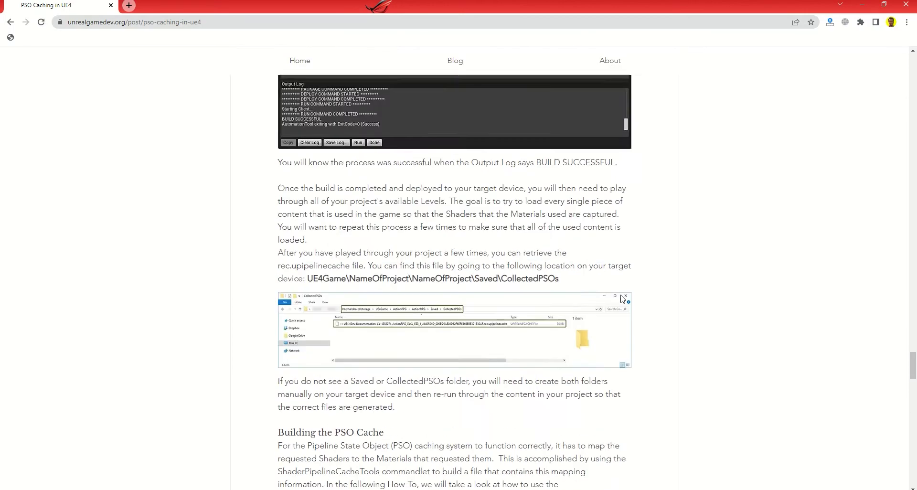
scroll(622, 301, "up", 20)
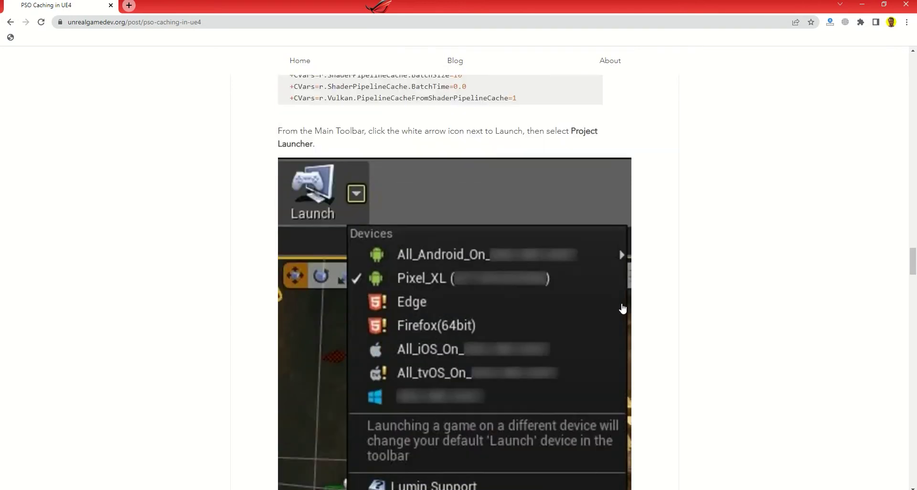
scroll(521, 314, "down", 1)
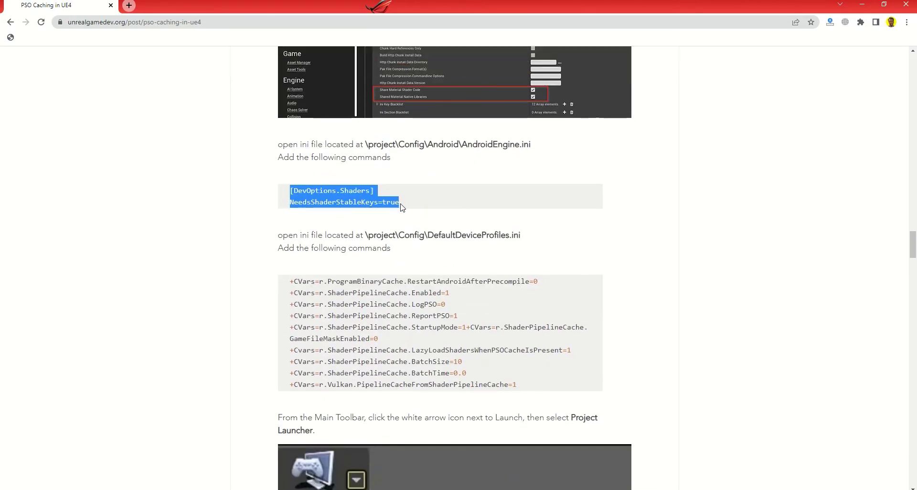
left_click_drag(400, 206, 367, 205)
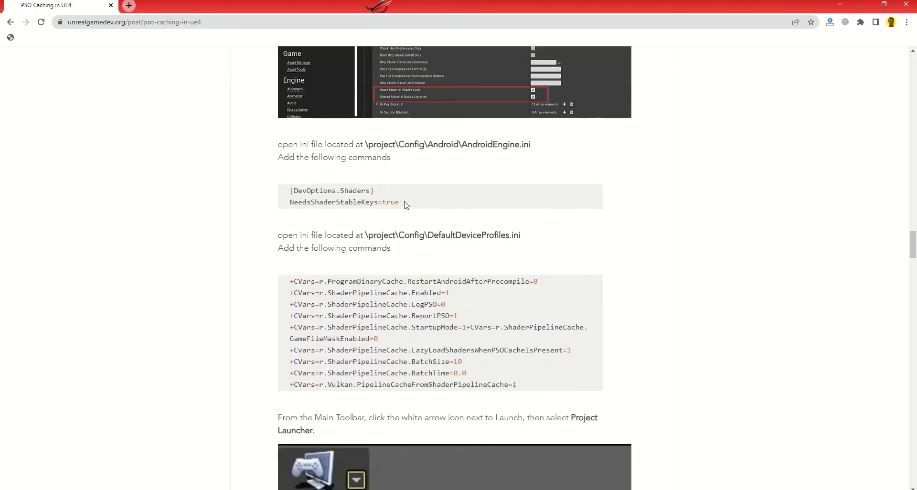
In File Explorer, open AndroidEngine from mobileTest's Config\Android folder, check its [DevOptions.Shaders] NeedsShaderStableKeys=true lines, and close the file.
key("alt+Tab")
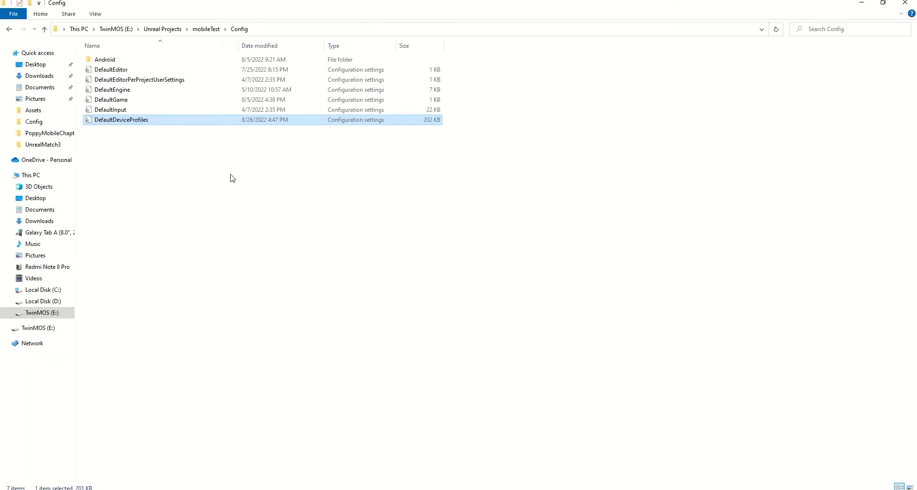
double_click(104, 59)
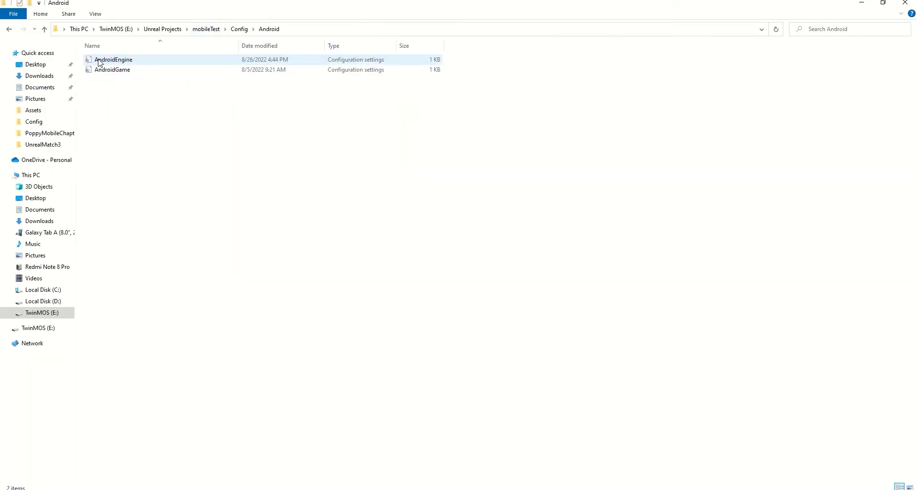
double_click(110, 60)
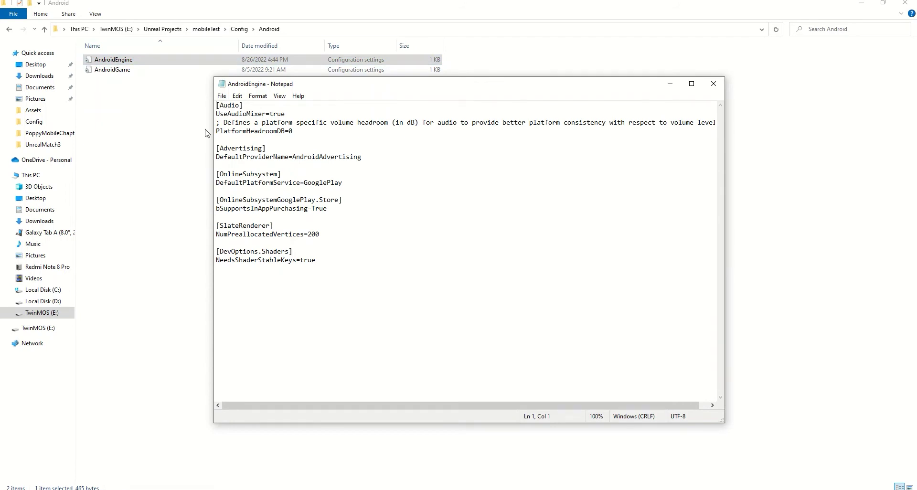
left_click(713, 85)
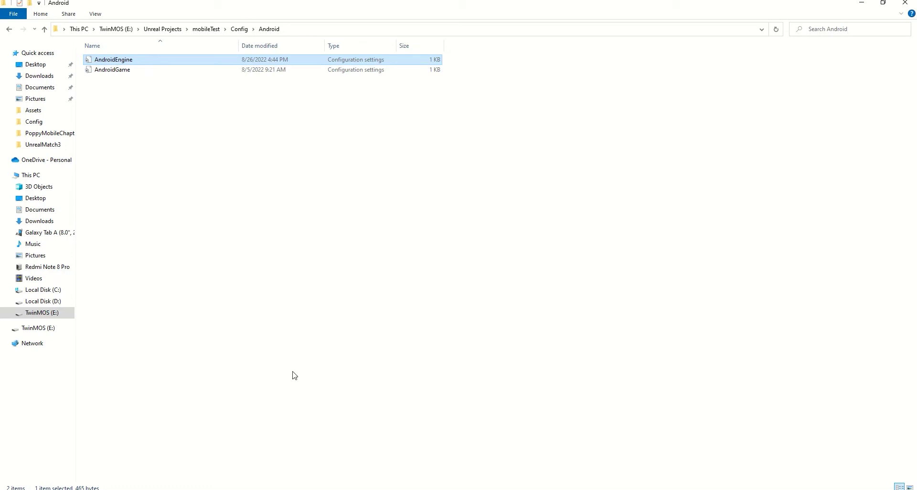
left_click(235, 29)
double_click(110, 60)
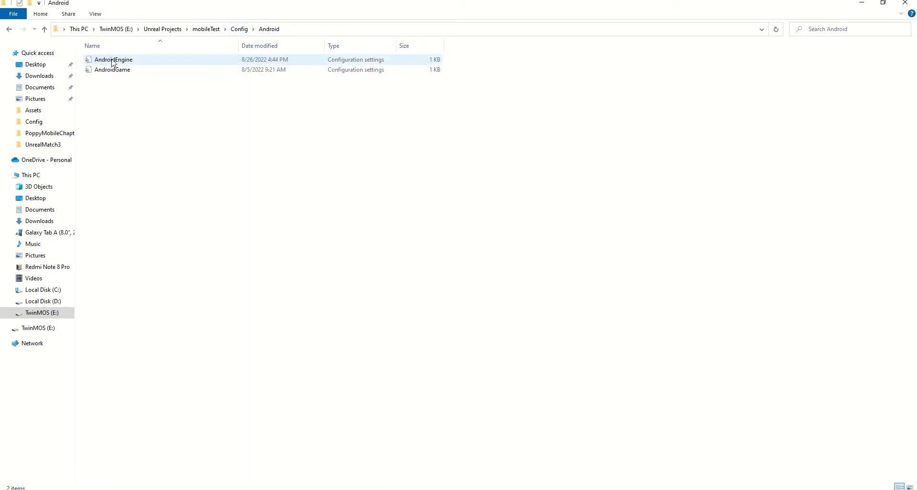
double_click(113, 61)
left_click_drag(317, 263, 217, 250)
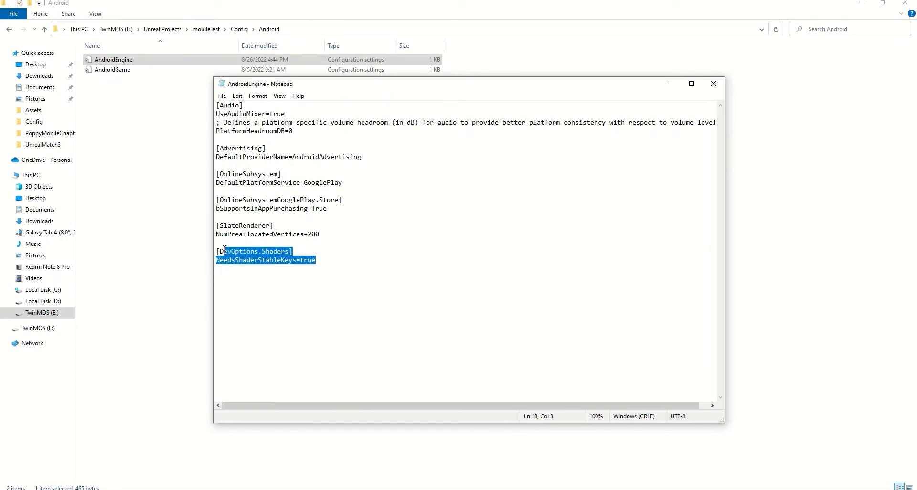
left_click(713, 84)
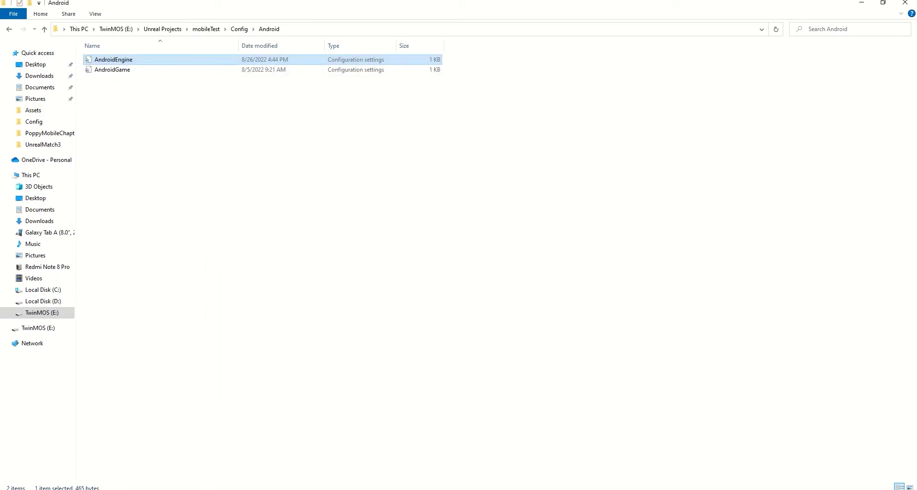
Return to the article in Chrome and review from the DefaultDeviceProfiles.ini commands through the launch profile settings to Building the PSO Cache.
key("alt+Tab")
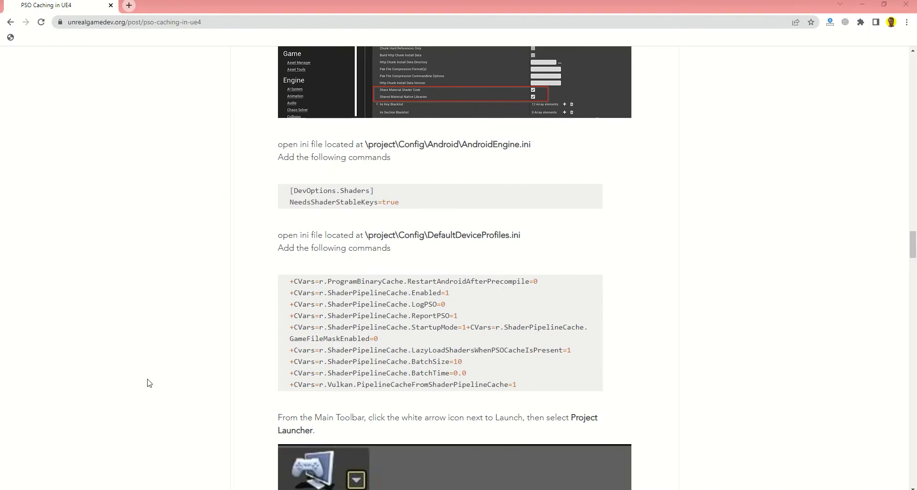
left_click(168, 345)
scroll(188, 340, "down", 2)
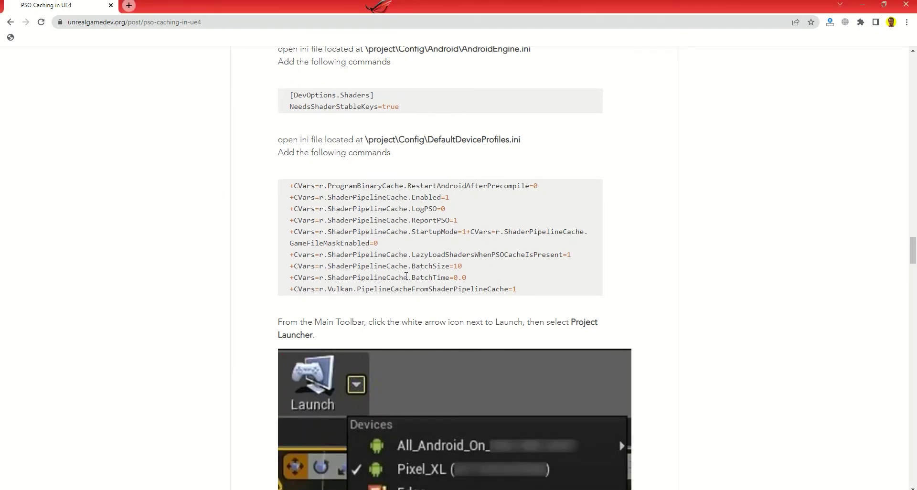
scroll(860, 249, "down", 20)
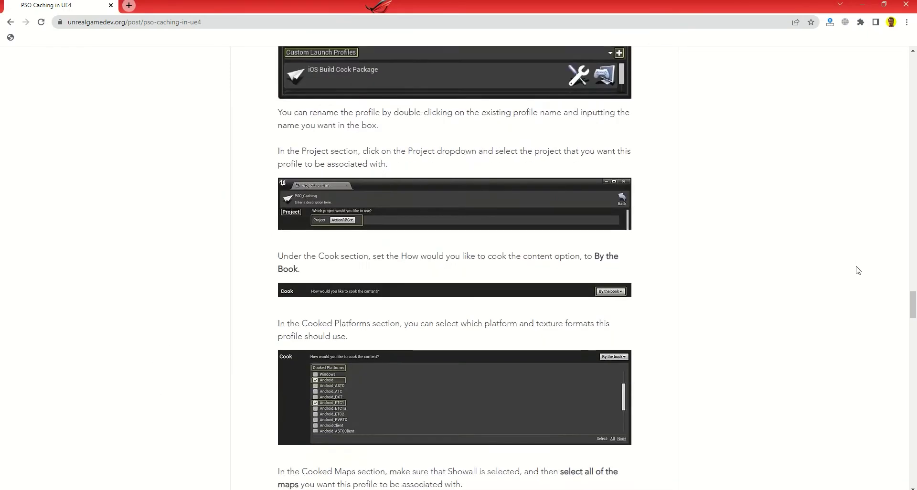
scroll(852, 276, "down", 5)
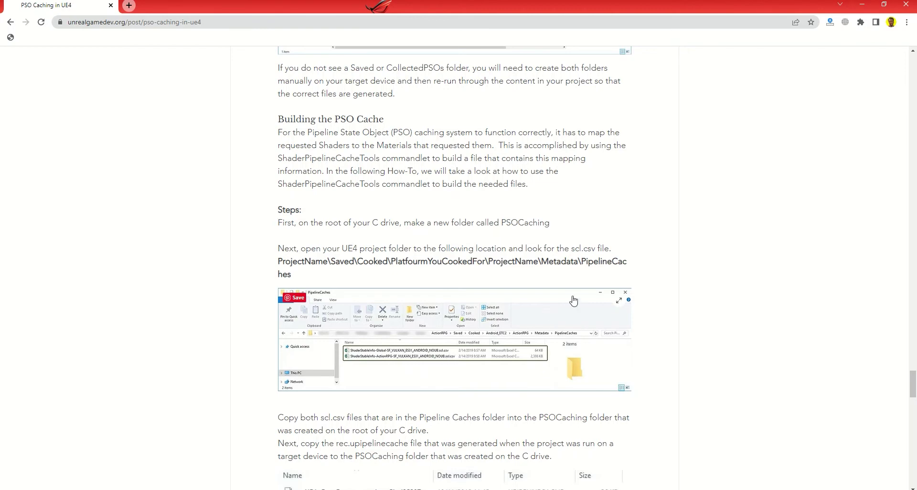
scroll(447, 361, "up", 5)
scroll(507, 306, "down", 4)
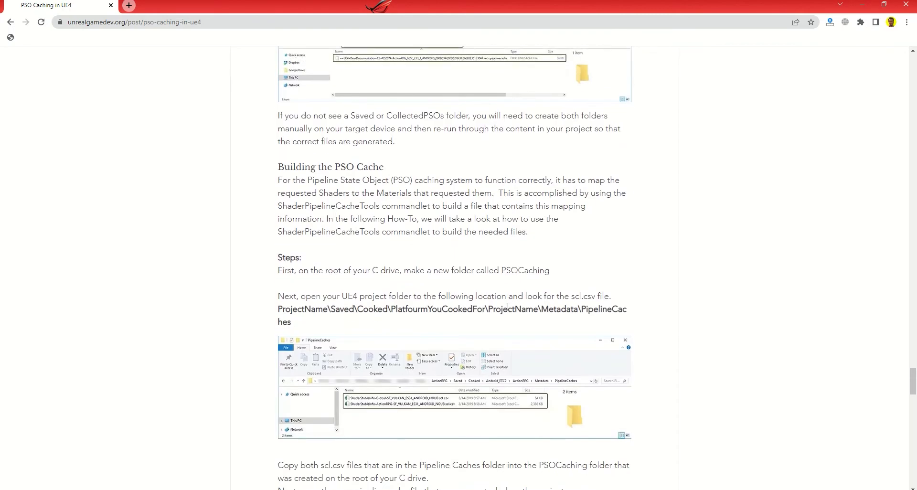
Switch to the PSO Youtube notes in Notepad and read the full ShaderPipelineCacheTools expand command through its stablepc.csv output name.
key("alt+Tab")
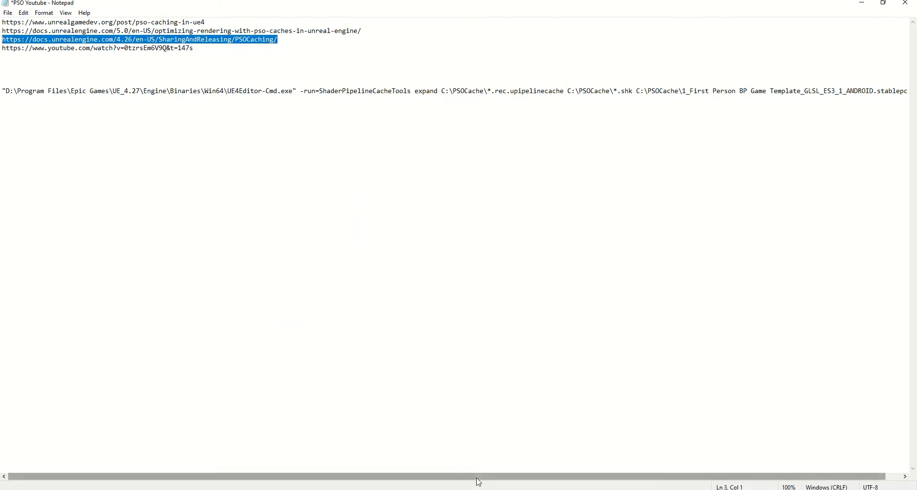
left_click_drag(477, 476, 501, 476)
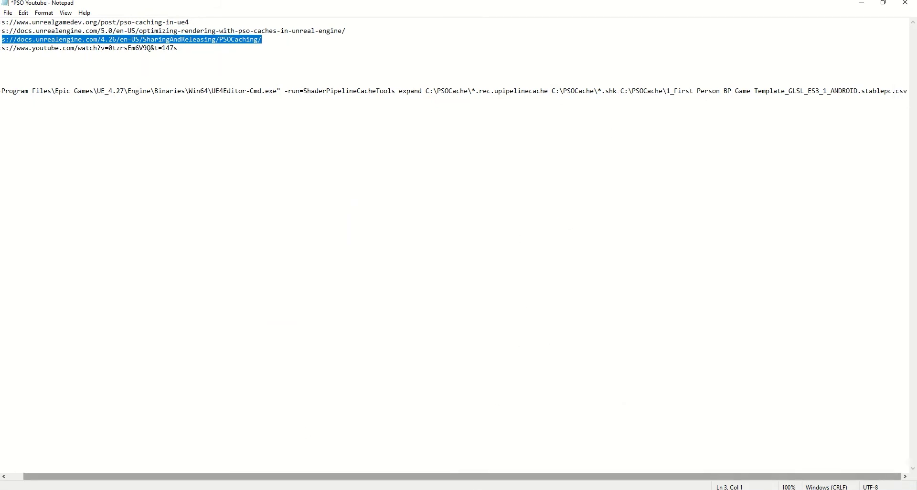
mouse_move(128, 487)
left_click(127, 459)
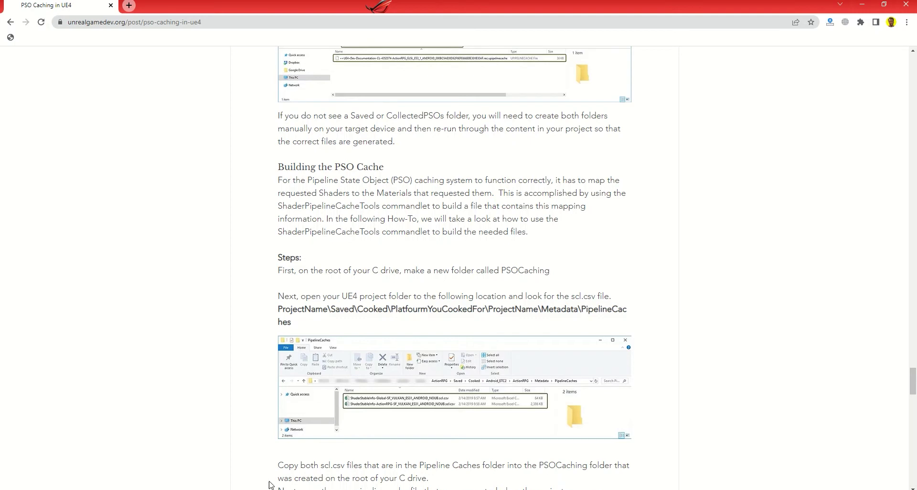
key("alt+Tab")
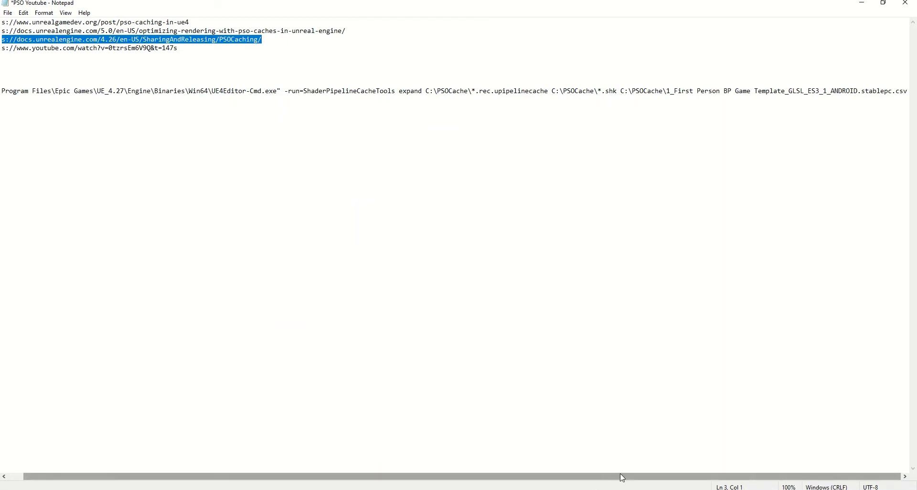
left_click_drag(620, 477, 543, 475)
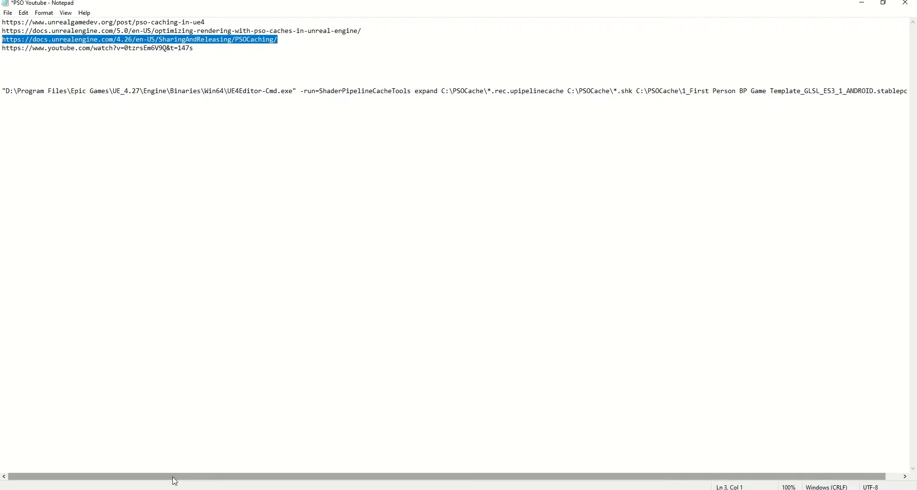
Switch to the article in Chrome and review the instructions from the CollectedPSOs location to finding UE4Editor-Cmd.exe in Engine\Binaries\Win64.
key("alt+Tab")
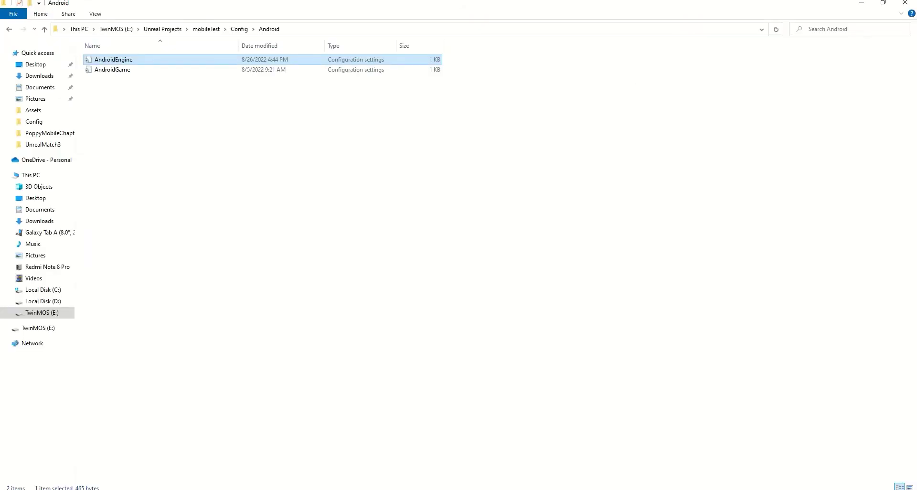
key("alt+Tab")
scroll(410, 313, "down", 4)
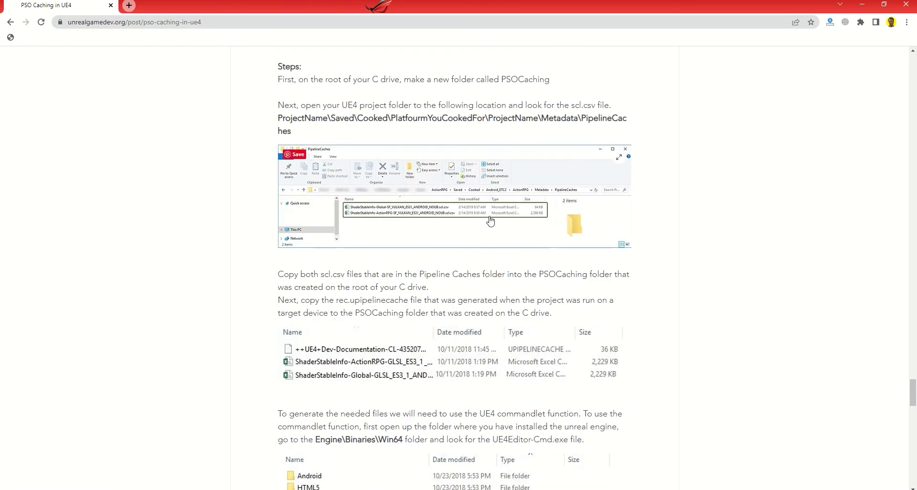
scroll(388, 217, "up", 8)
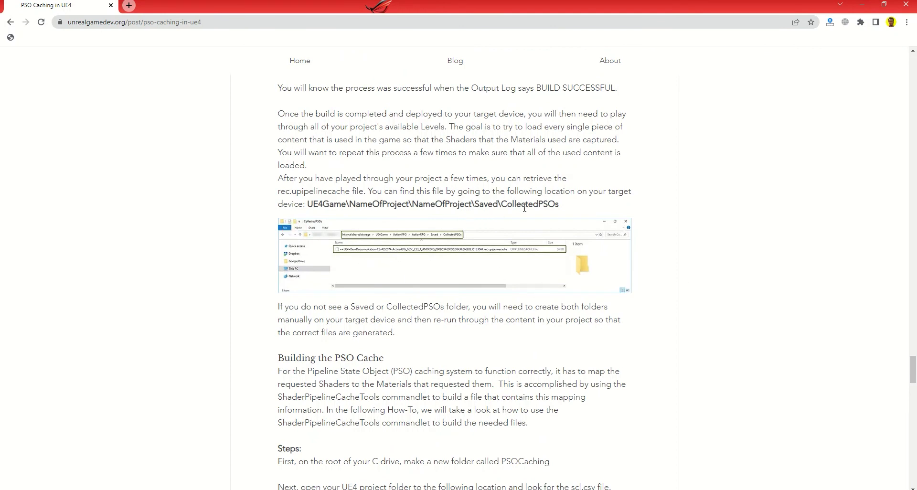
scroll(434, 352, "down", 4)
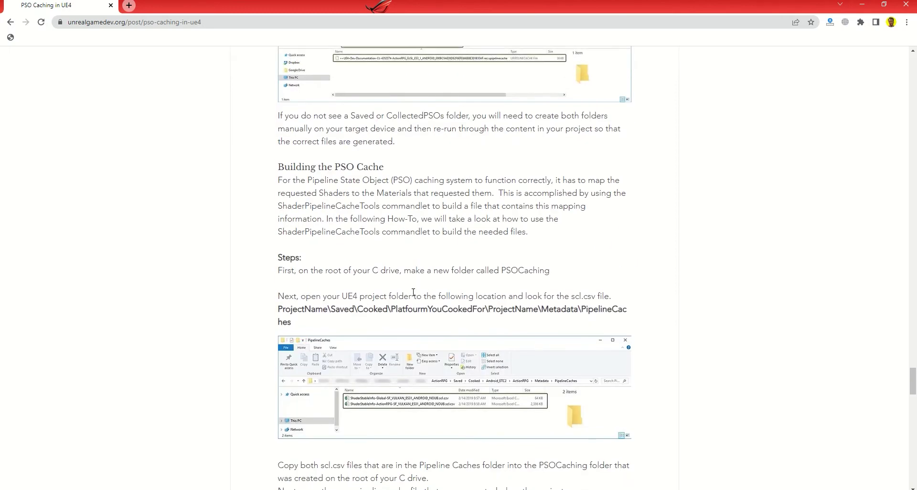
scroll(680, 314, "down", 5)
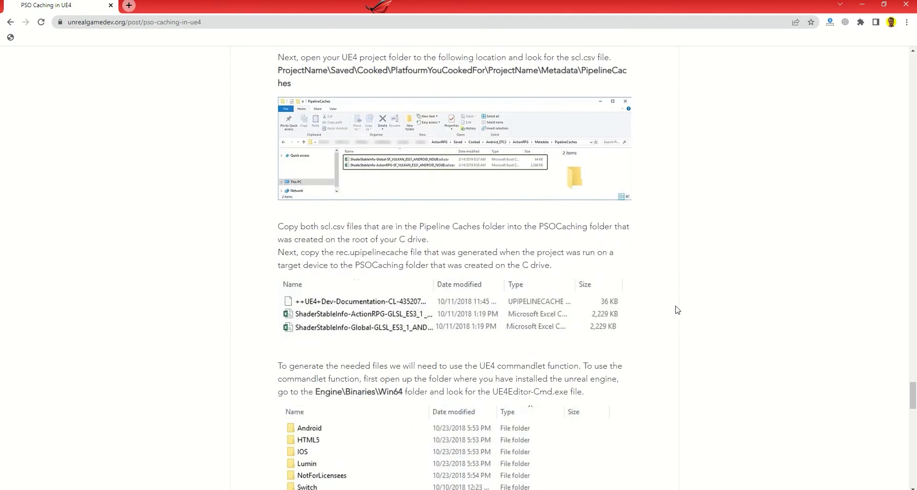
scroll(677, 310, "down", 5)
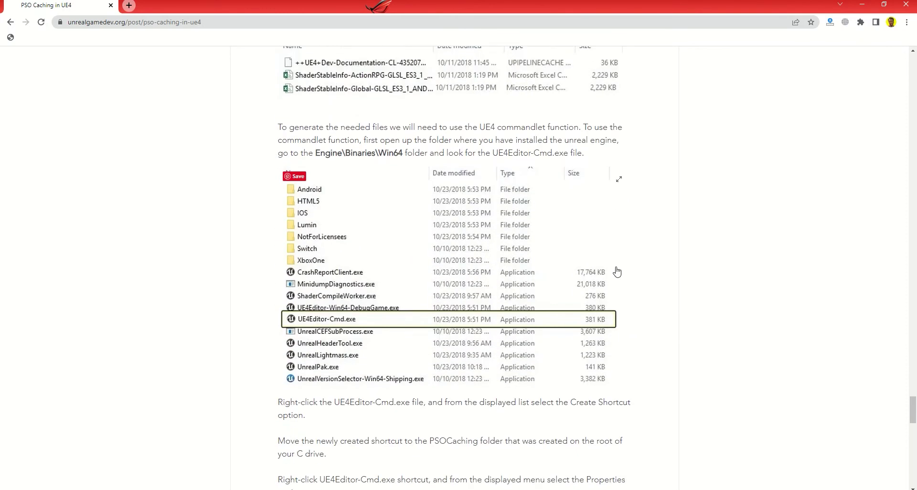
At the PSO Youtube notes, view and close a Command Prompt window, and highlight the command's UE4Editor-Cmd.exe path and its -run=ShaderPipelineCacheTools expand part.
key("alt+Tab")
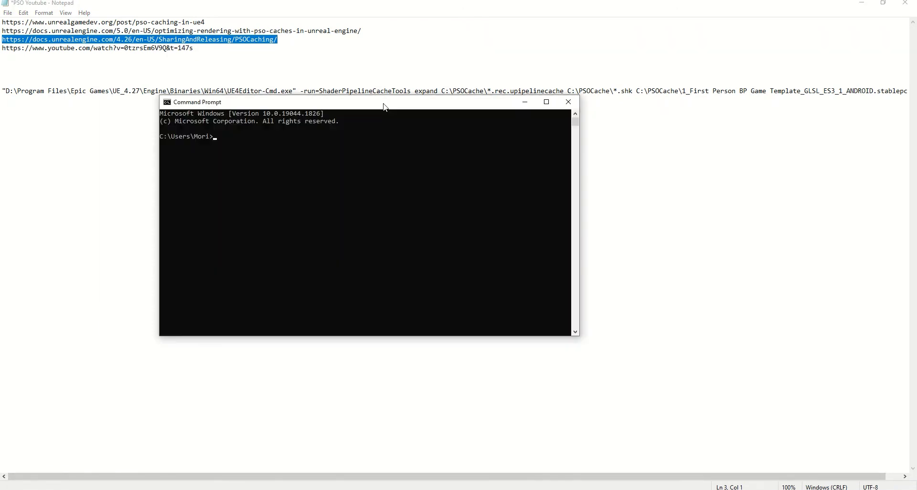
left_click_drag(284, 106, 285, 135)
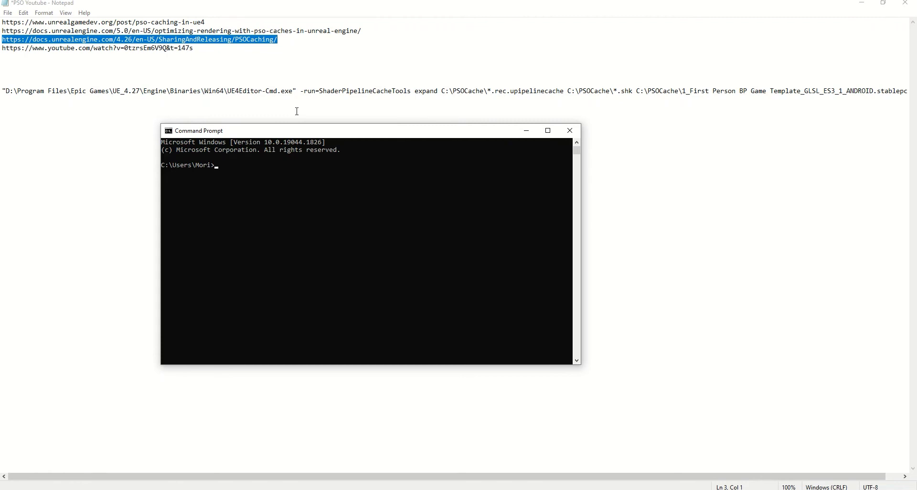
left_click(570, 130)
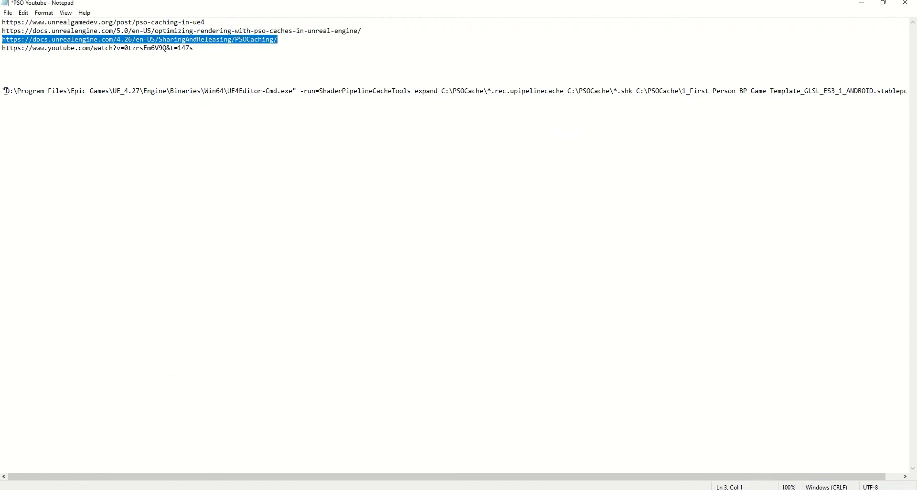
left_click_drag(6, 91, 294, 91)
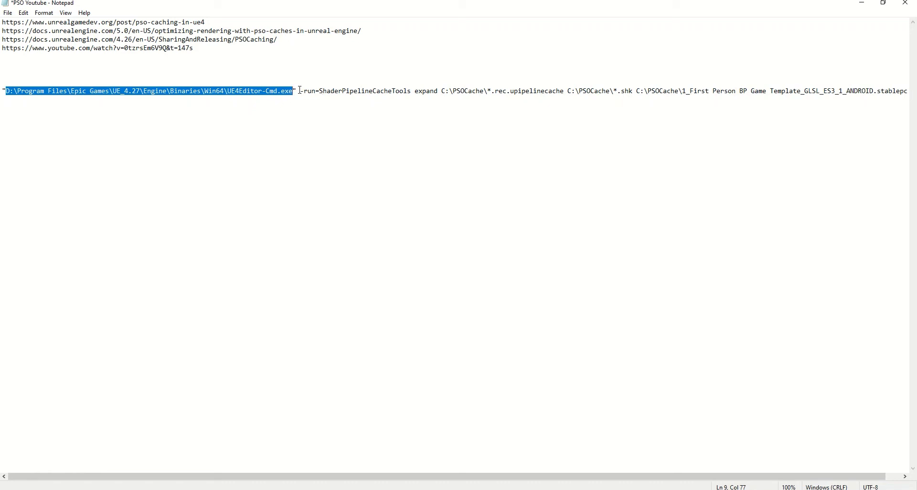
left_click_drag(301, 94, 439, 92)
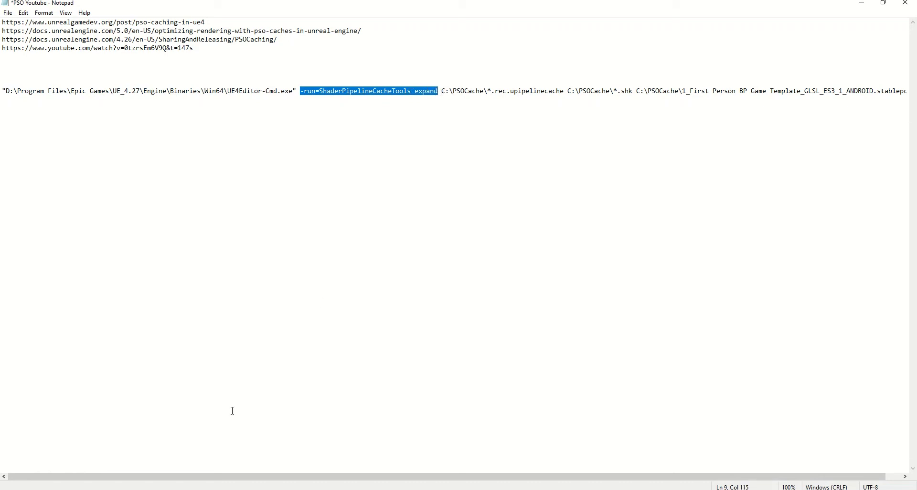
Review the article's commandlet, stablepc.csv placement, PSO verification and Engine\Binaries\Win64 instructions in Chrome, and return to the command in the Notepad notes.
key("alt+Tab")
scroll(311, 299, "down", 10)
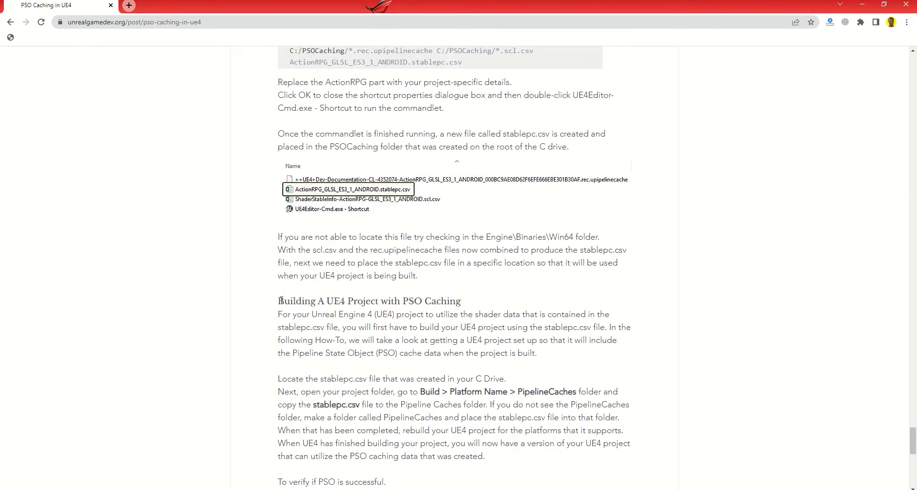
scroll(305, 255, "down", 4)
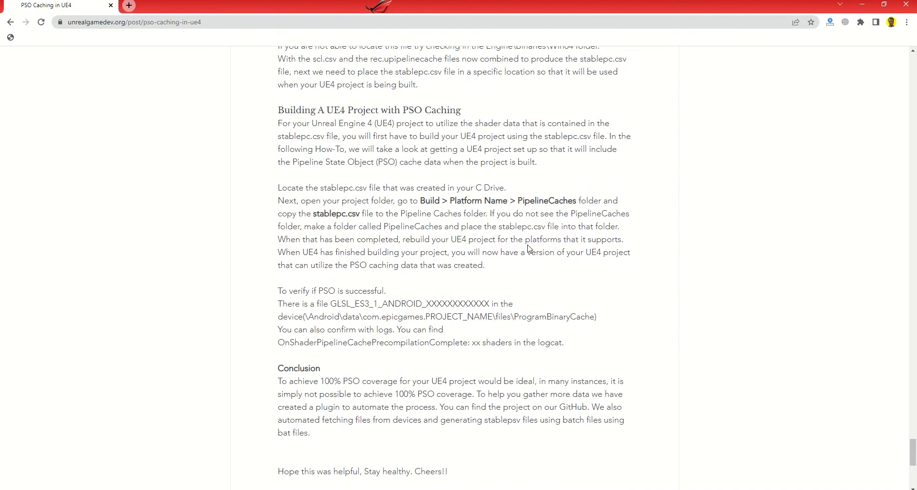
scroll(530, 253, "up", 7)
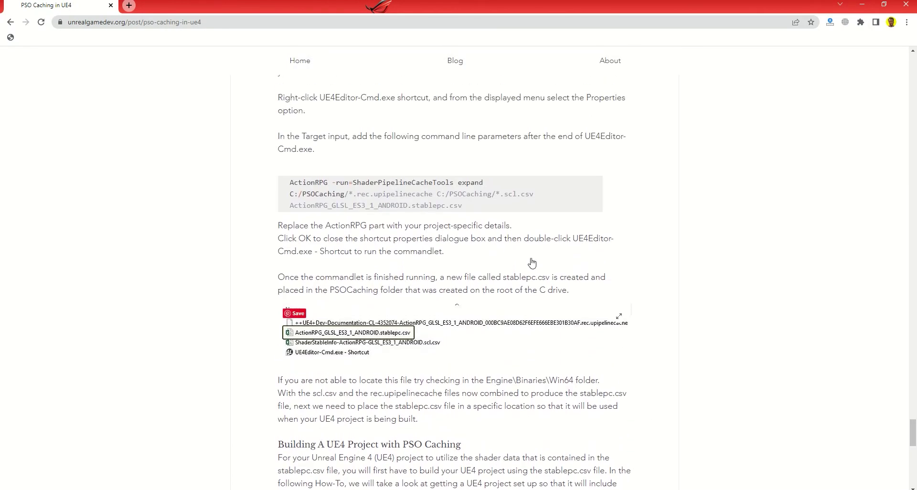
scroll(342, 225, "up", 6)
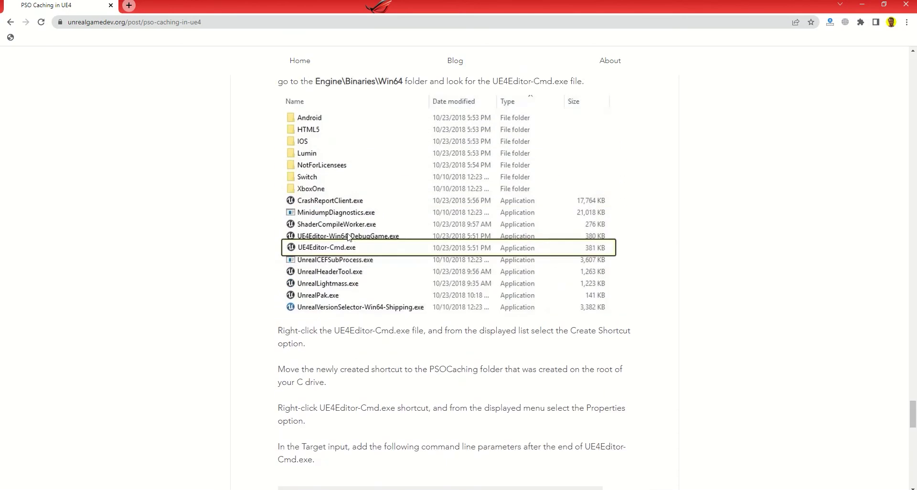
scroll(354, 243, "up", 9)
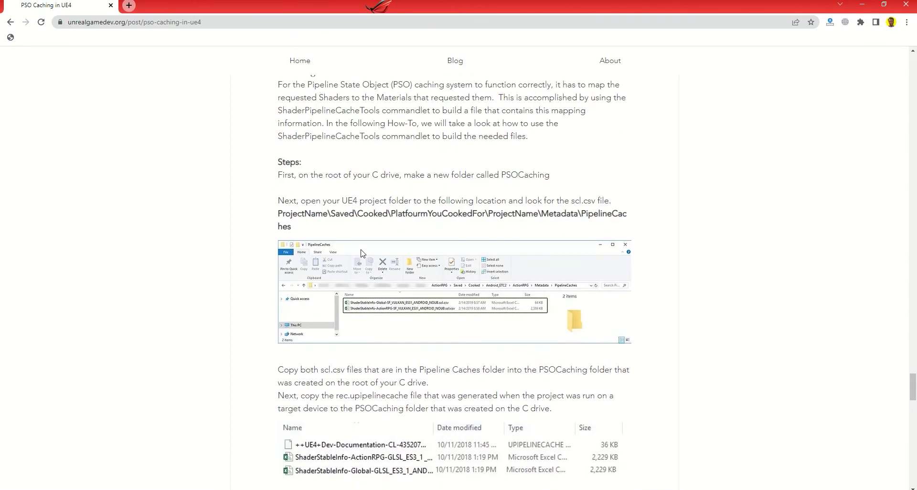
scroll(395, 281, "down", 2)
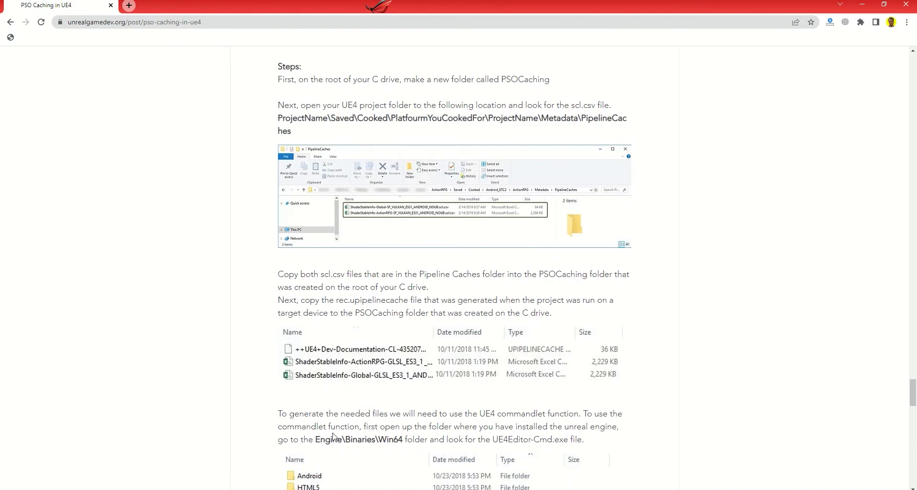
key("alt+Tab")
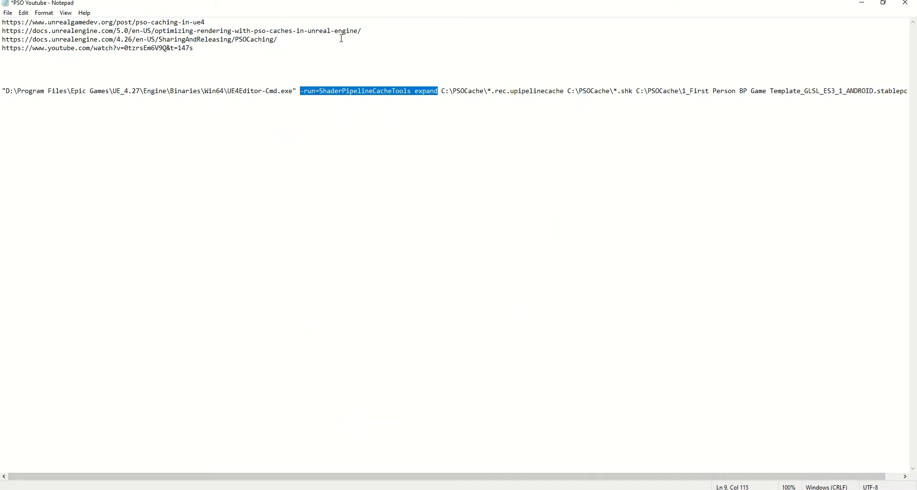
Copy the Unreal Engine 5.0 PSO caches documentation URL from the notes and open it in a new Chrome tab.
left_click_drag(363, 30, 2, 31)
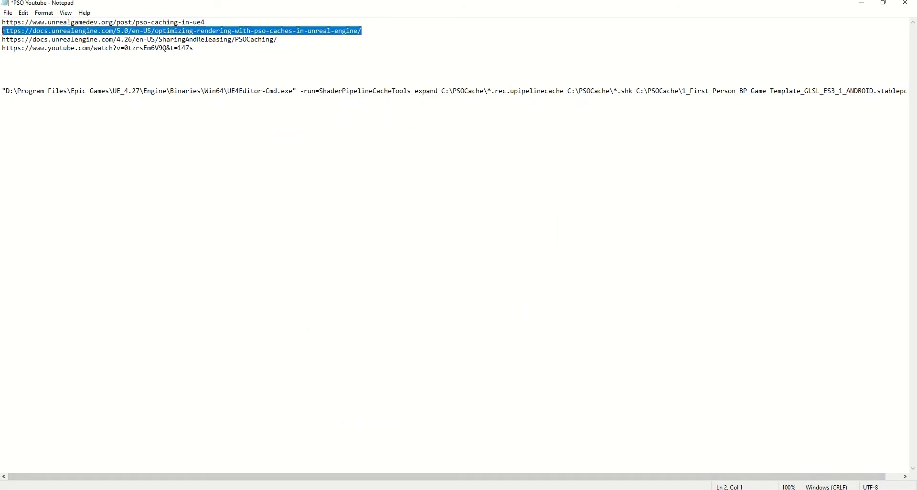
key("ctrl+c")
key("alt+Tab")
left_click(127, 5)
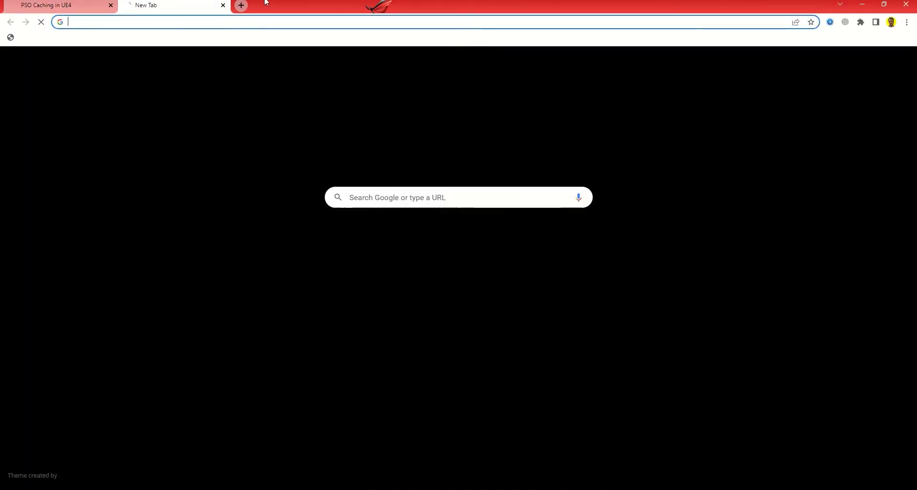
key("ctrl+v")
key("Return")
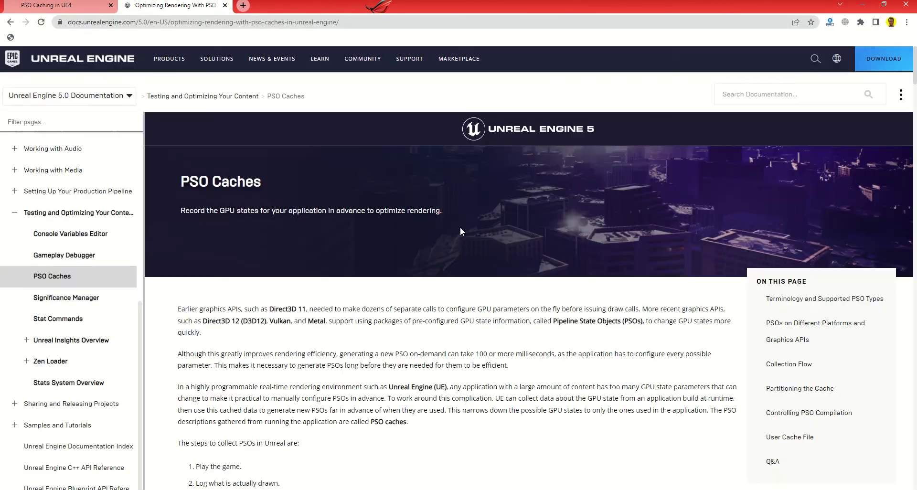
Review the documentation's setup values and its sections on collecting recorded PSO caches and converting them.
scroll(485, 260, "down", 20)
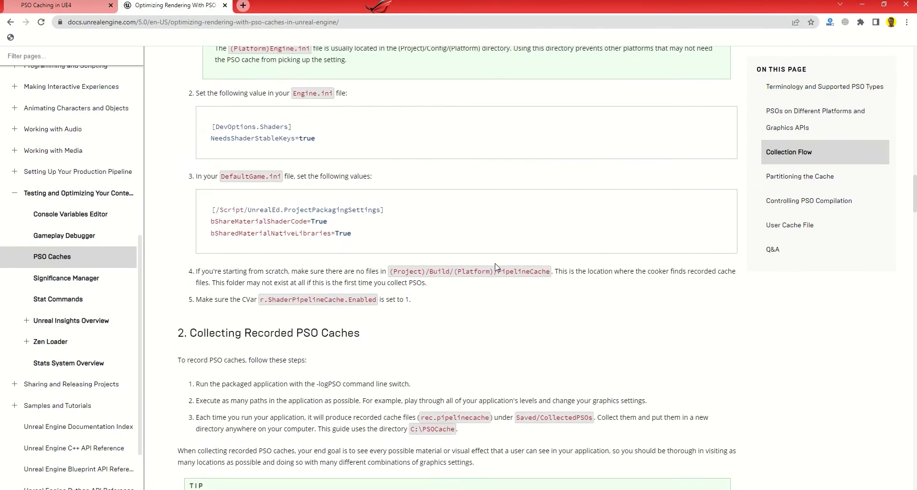
scroll(499, 269, "up", 5)
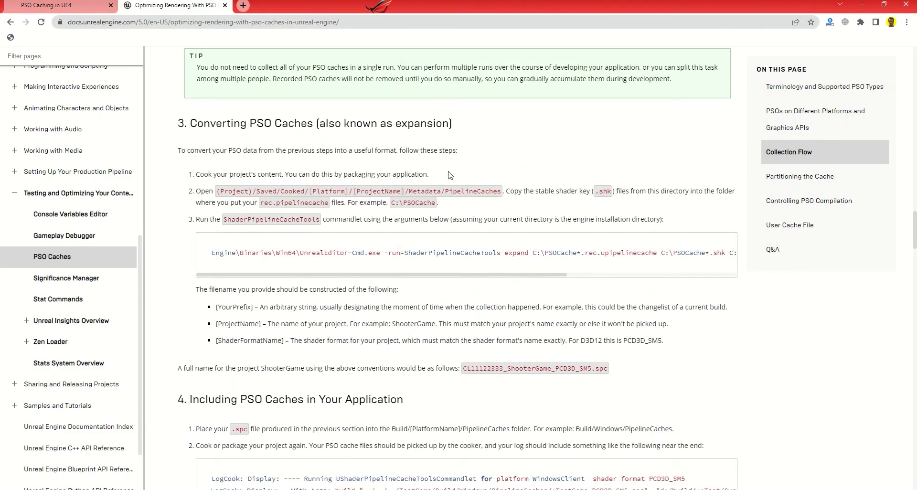
scroll(447, 150, "up", 3)
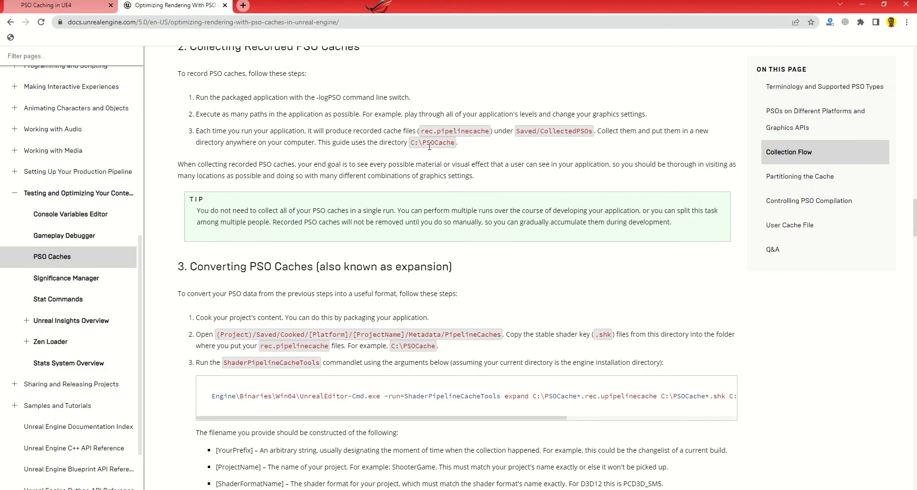
Switch to the Notepad notes, highlight the command's *.rec.upipelinecache argument and examine the *.shk and output path that follow.
mouse_move(292, 489)
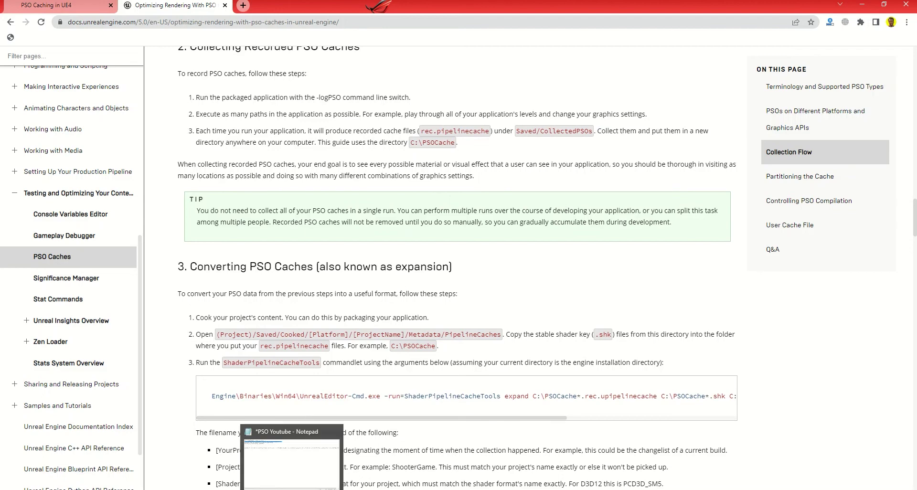
left_click(292, 458)
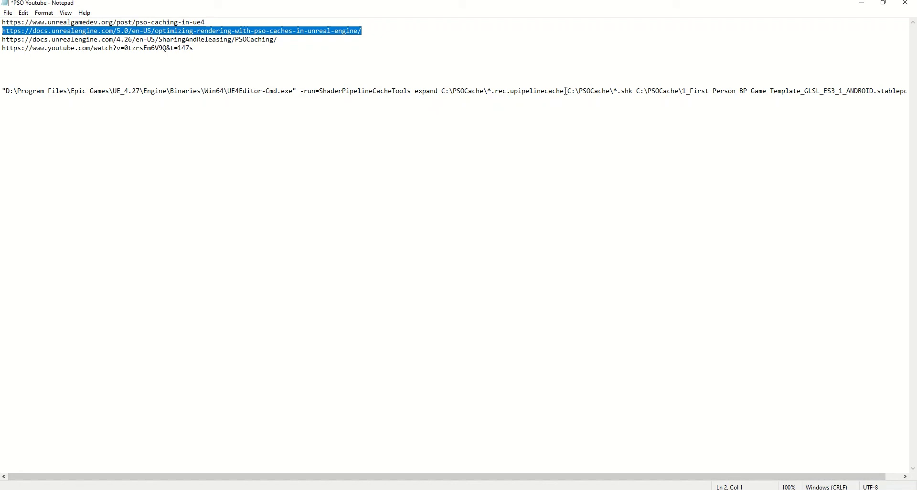
left_click_drag(566, 90, 487, 95)
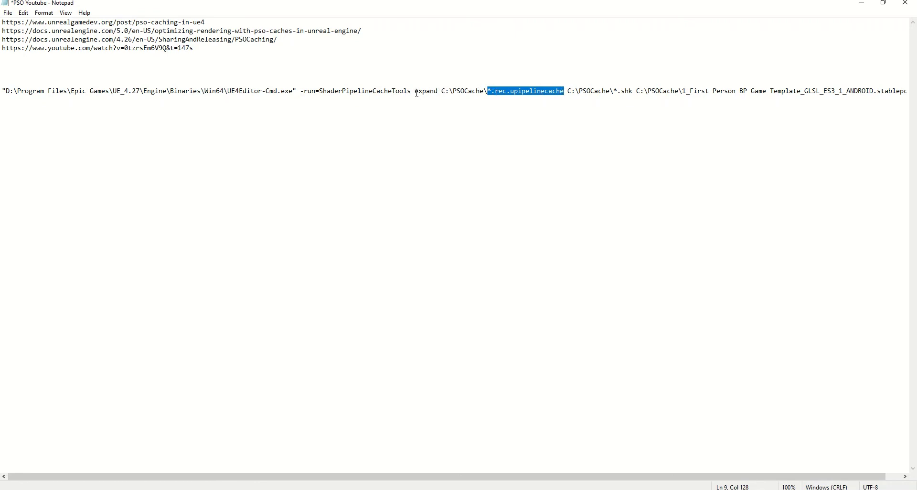
left_click_drag(364, 483, 381, 483)
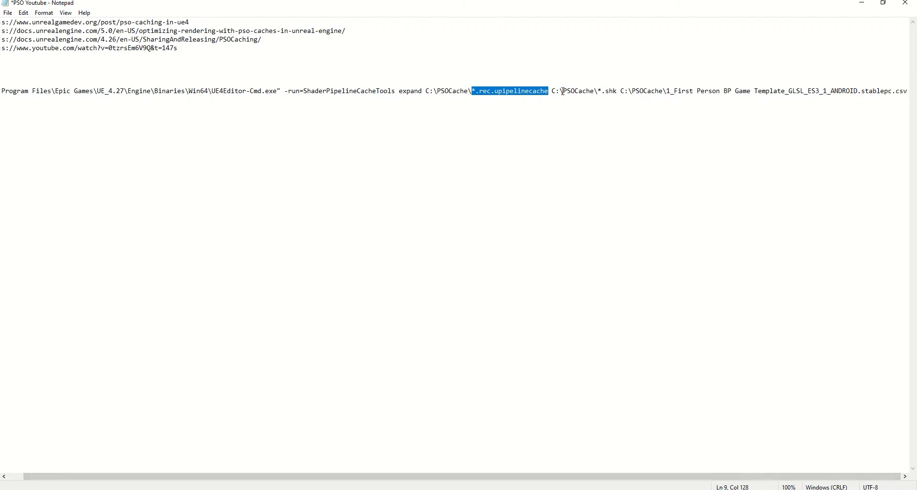
left_click(621, 91)
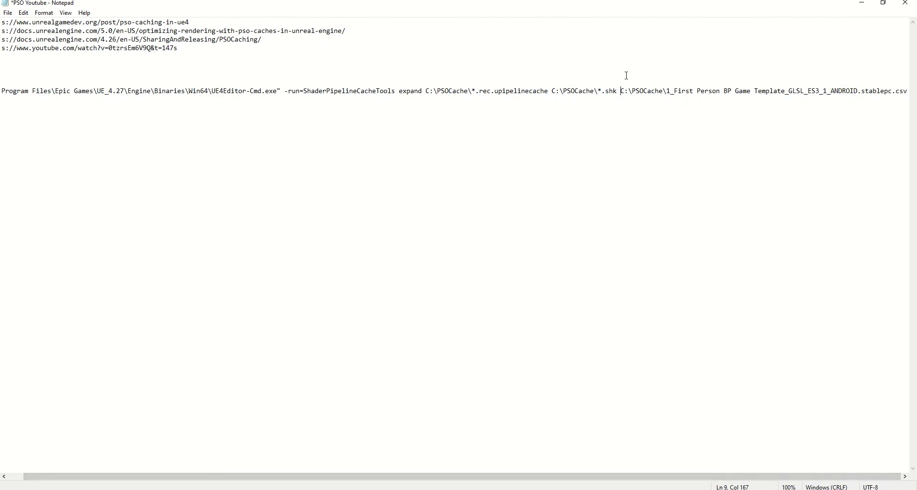
Switch to the documentation in Chrome and check the .shk file instructions, output filename convention and steps for including PSO caches.
key("alt+Tab")
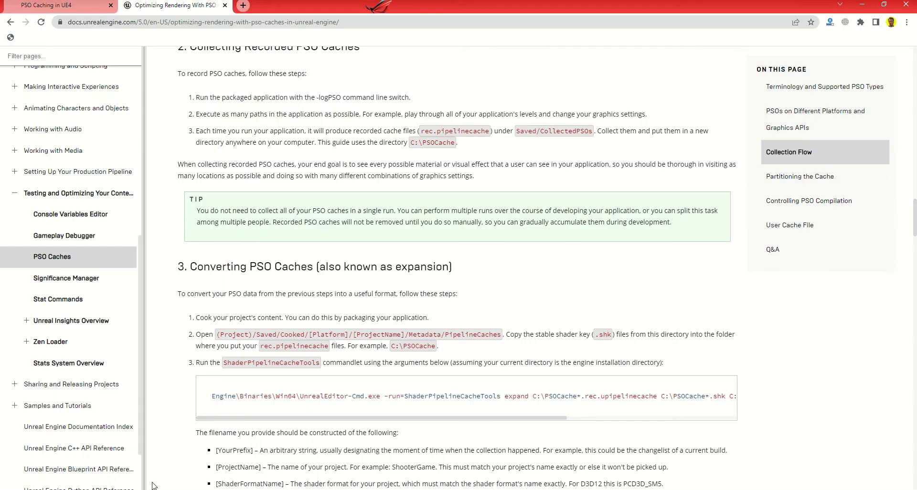
scroll(463, 284, "down", 2)
scroll(491, 315, "down", 4)
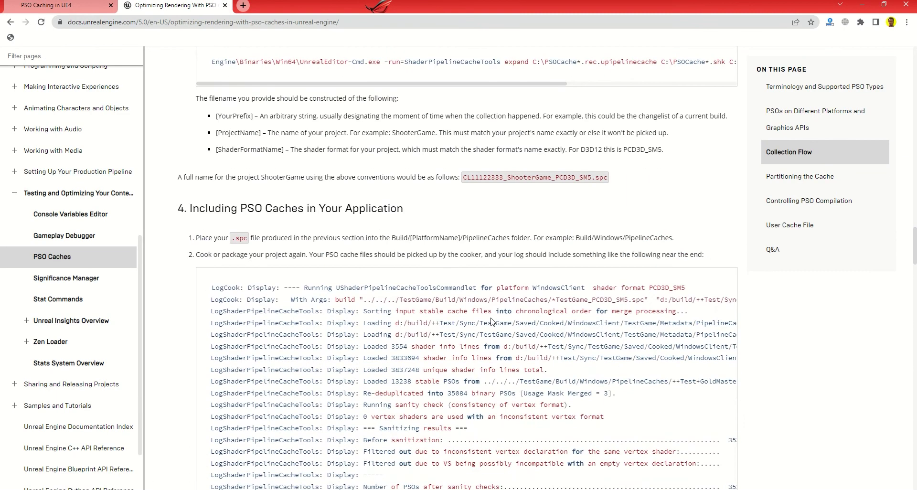
scroll(493, 321, "up", 2)
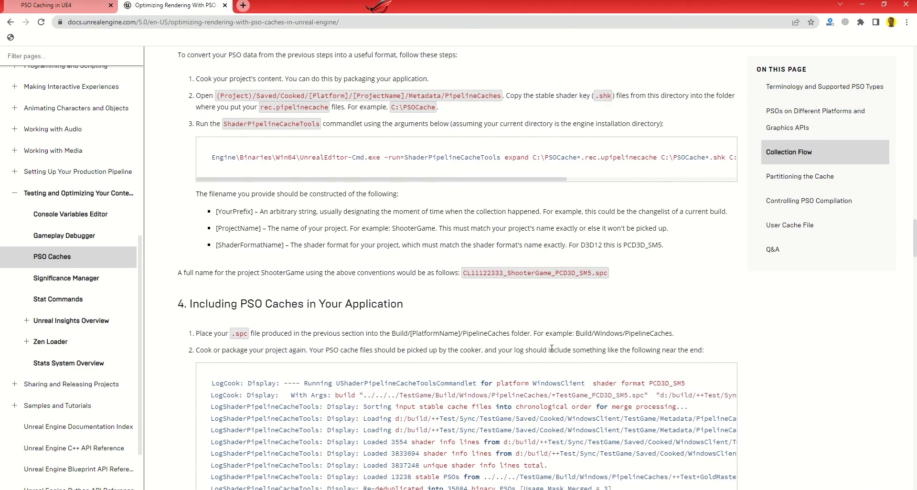
Return to the Notepad notes and highlight the command's C:\PSOCache\*.shk argument, stablepc.csv ending and full output path.
key("alt+Tab")
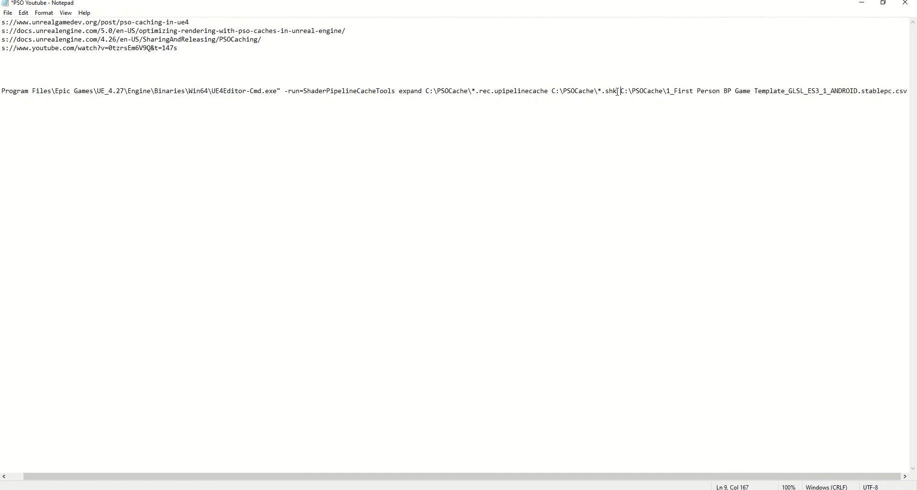
left_click_drag(618, 91, 556, 94)
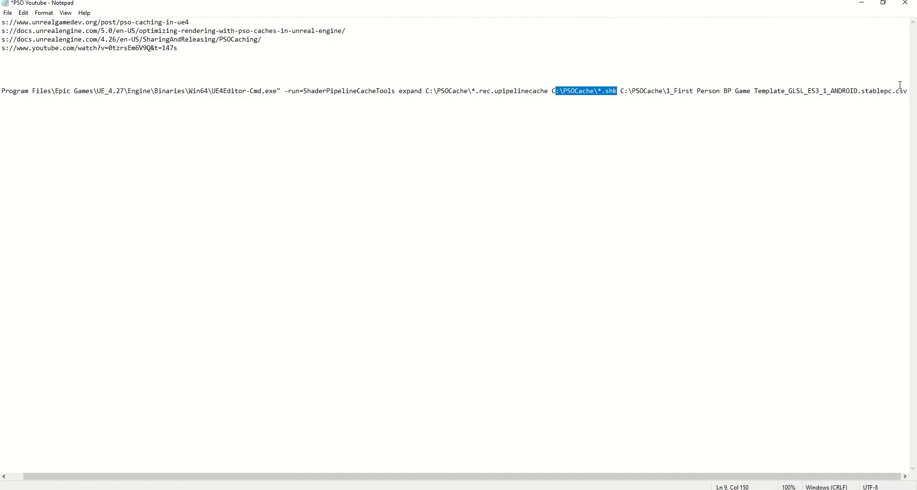
left_click_drag(907, 90, 862, 94)
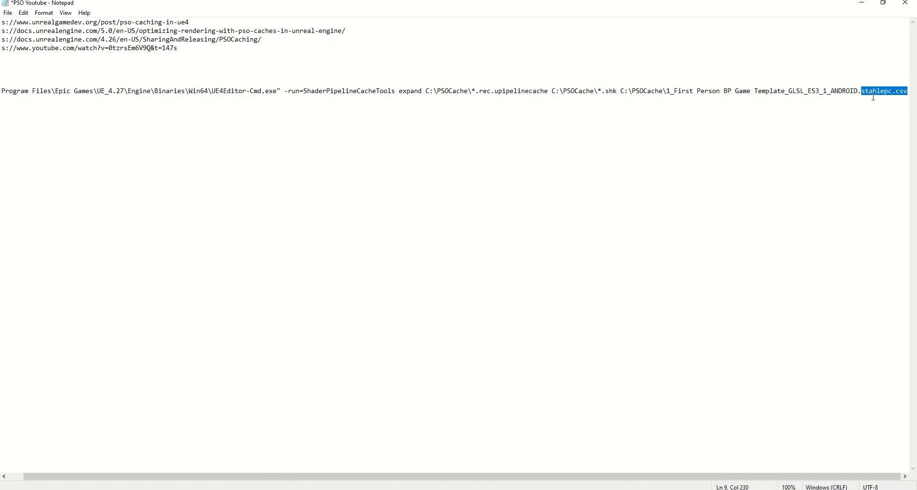
left_click(623, 96)
left_click_drag(622, 91, 881, 96)
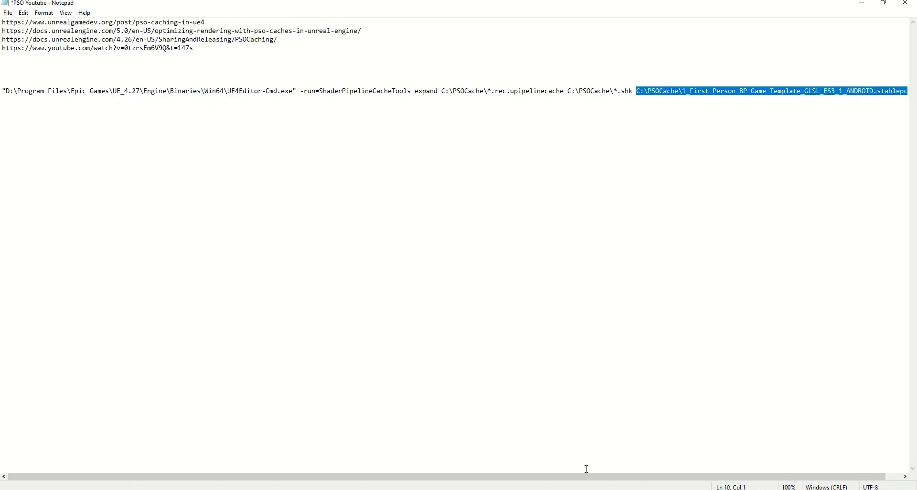
Examine the end of the command and highlight the First Person BP Game Template part of its output filename.
left_click_drag(580, 477, 666, 451)
left_click(637, 77)
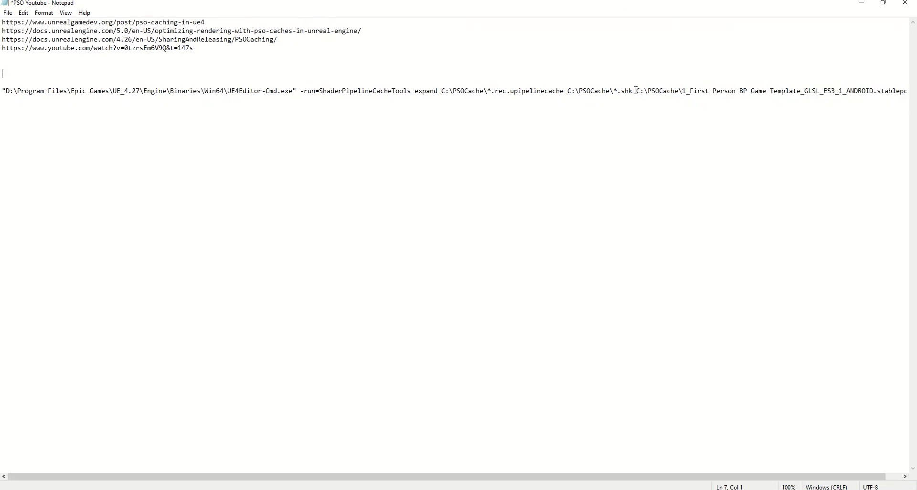
left_click_drag(621, 476, 672, 105)
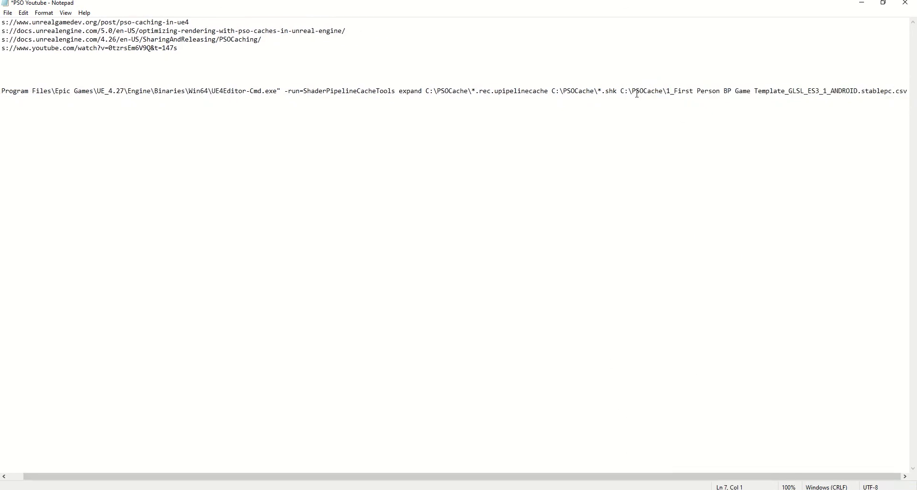
left_click(676, 91)
left_click_drag(677, 92, 790, 91)
left_click(674, 92)
Switch to File Explorer and open the Android folder inside the mobileTest project's Build folder.
mouse_move(104, 487)
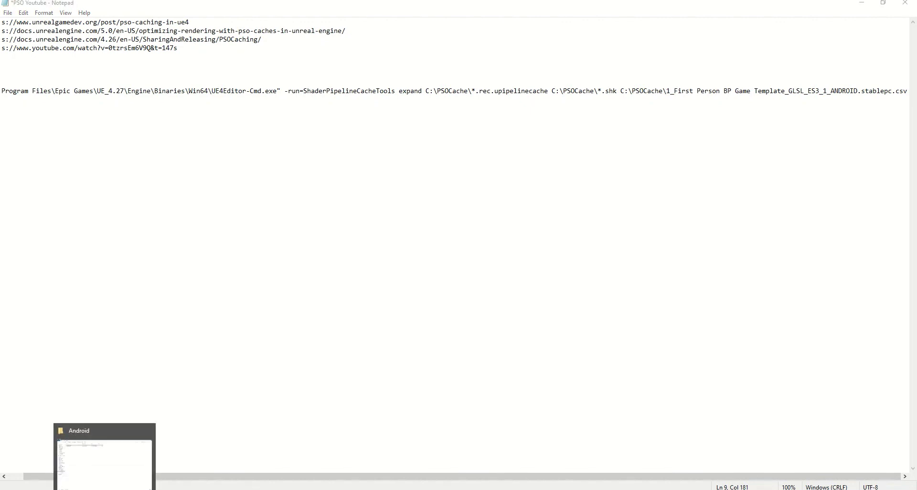
left_click(105, 456)
left_click(239, 29)
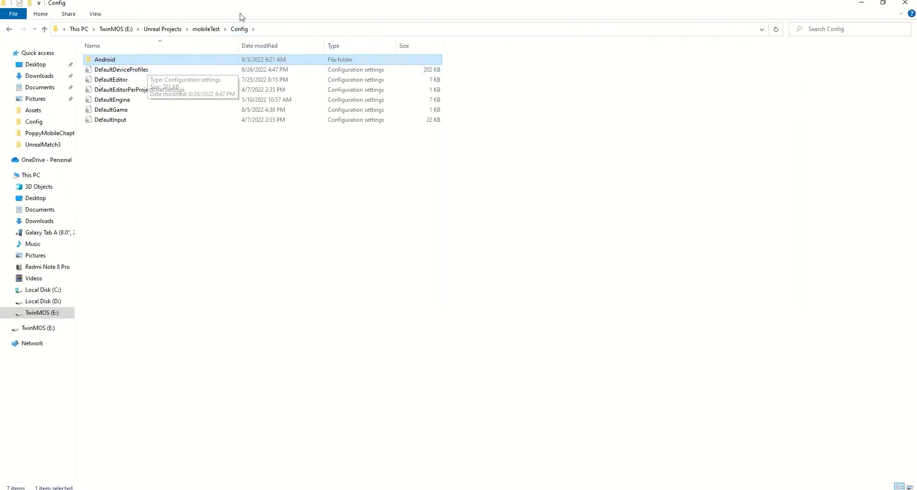
left_click(205, 29)
left_click(100, 72)
double_click(100, 72)
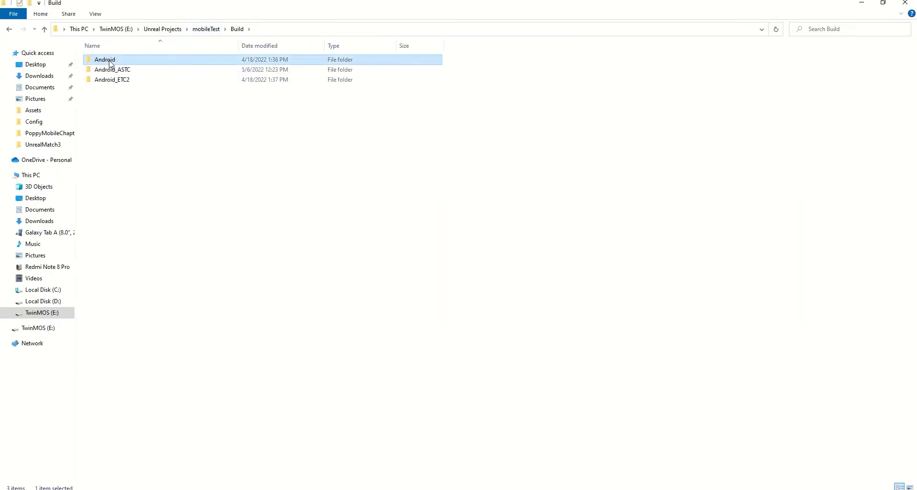
double_click(99, 61)
Switch to the PSO Caching in UE4 article in Chrome and read the stablepc.csv placement, rebuild and PSO verification instructions.
key("alt+Tab")
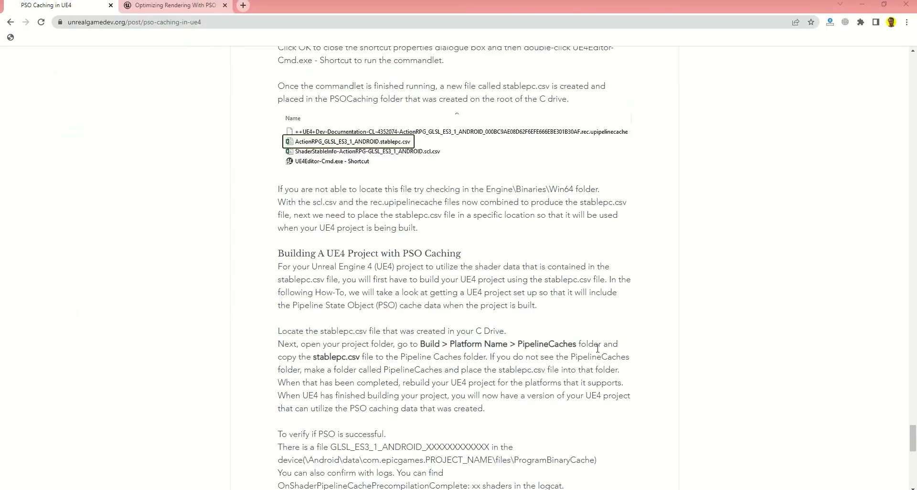
scroll(446, 352, "down", 2)
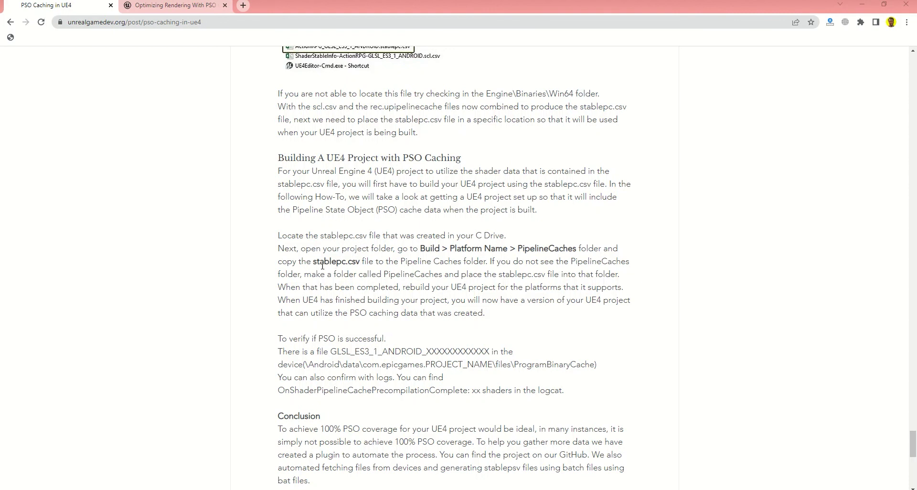
scroll(577, 278, "down", 2)
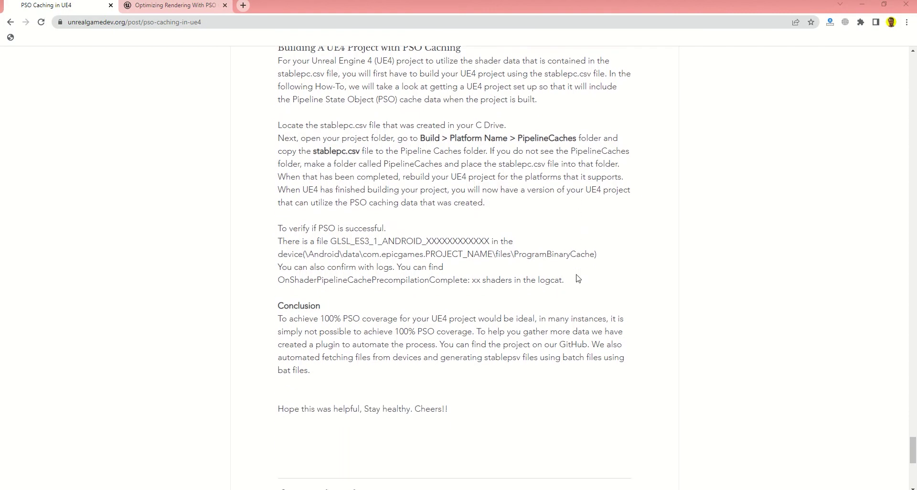
scroll(578, 276, "up", 2)
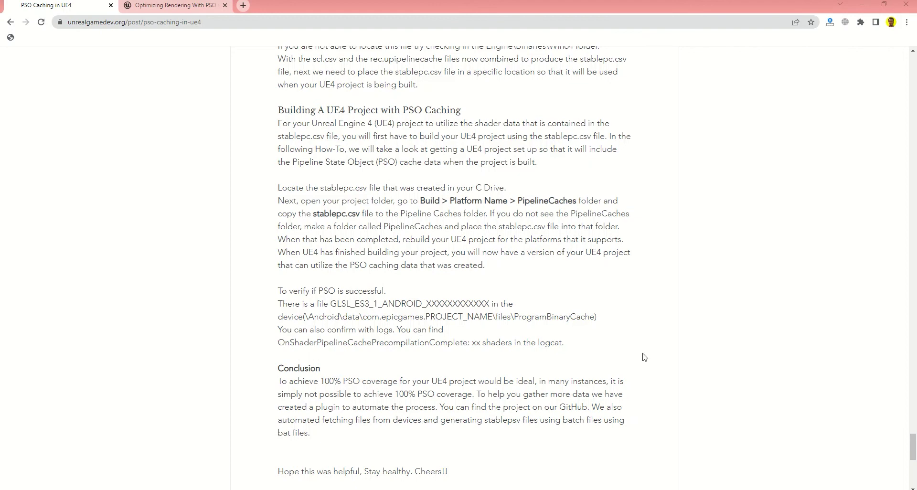
Look through the article from its conclusion back to the commandlet, scl.csv copying and CollectedPSOs retrieval instructions.
scroll(606, 375, "down", 3)
scroll(606, 376, "down", 3)
scroll(605, 372, "up", 15)
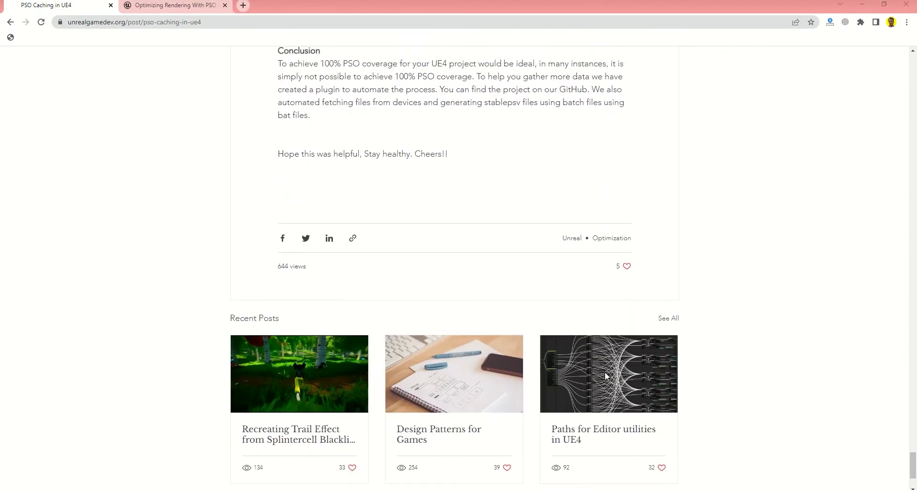
scroll(604, 374, "up", 20)
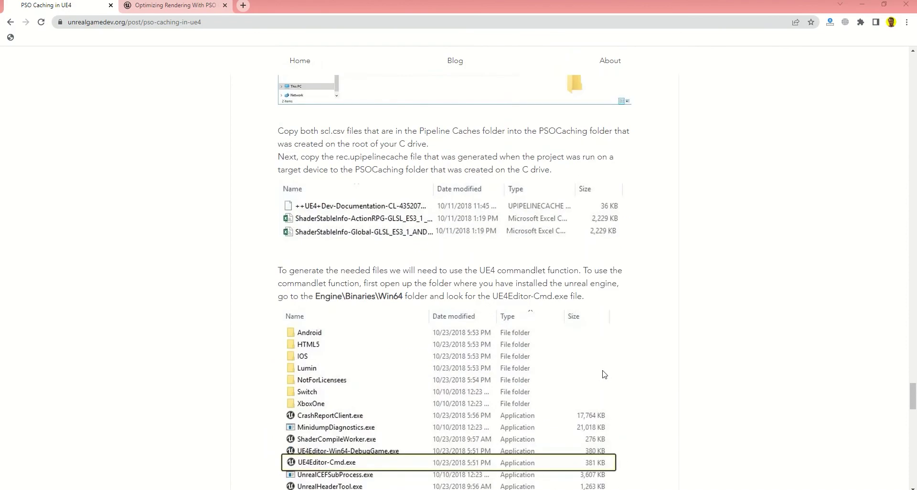
scroll(680, 341, "up", 5)
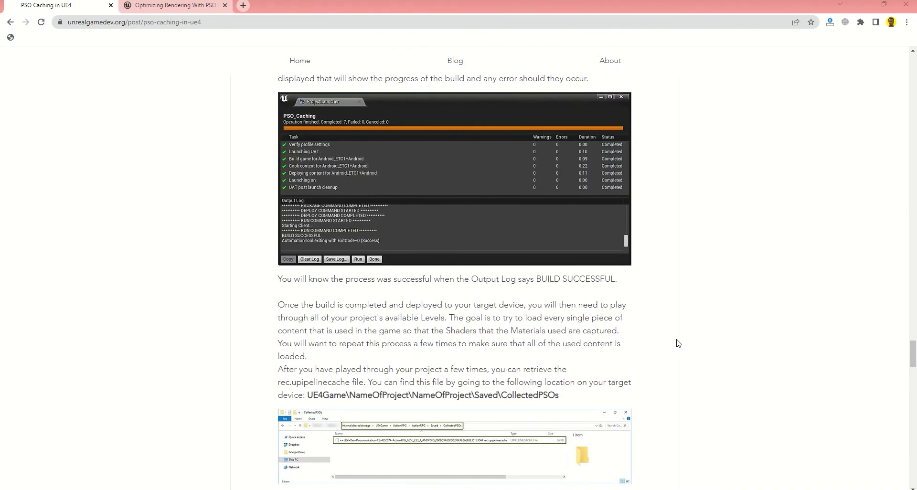